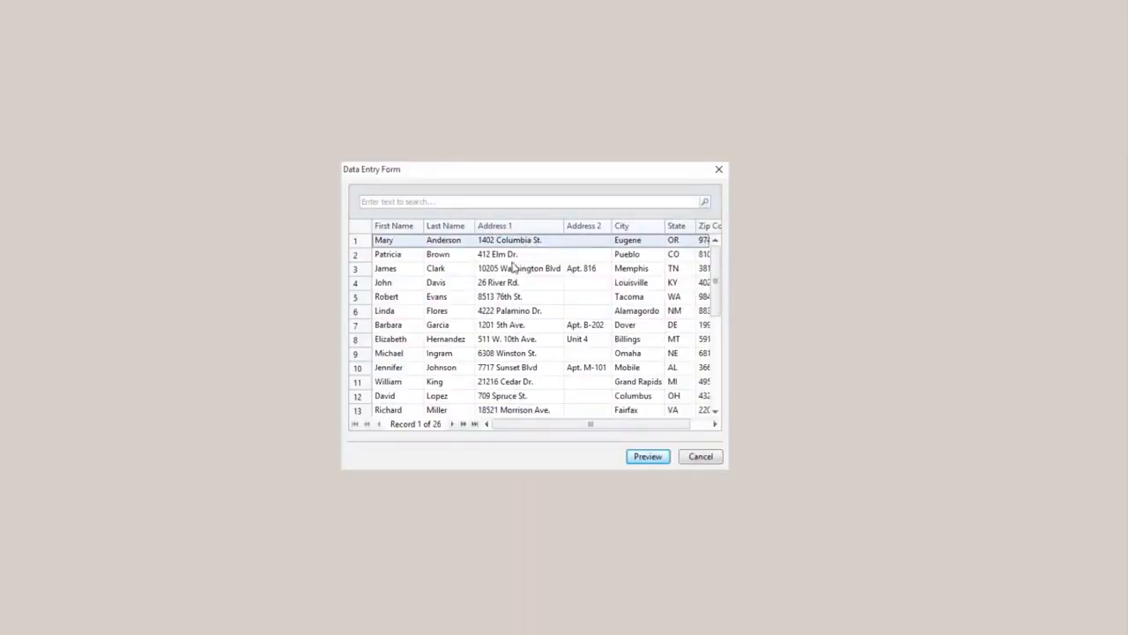
- Add records 3, 9, 13, 17, 19, 22 and 25 to the data entry form's selection and preview the labels
click(511, 273)
click(507, 354)
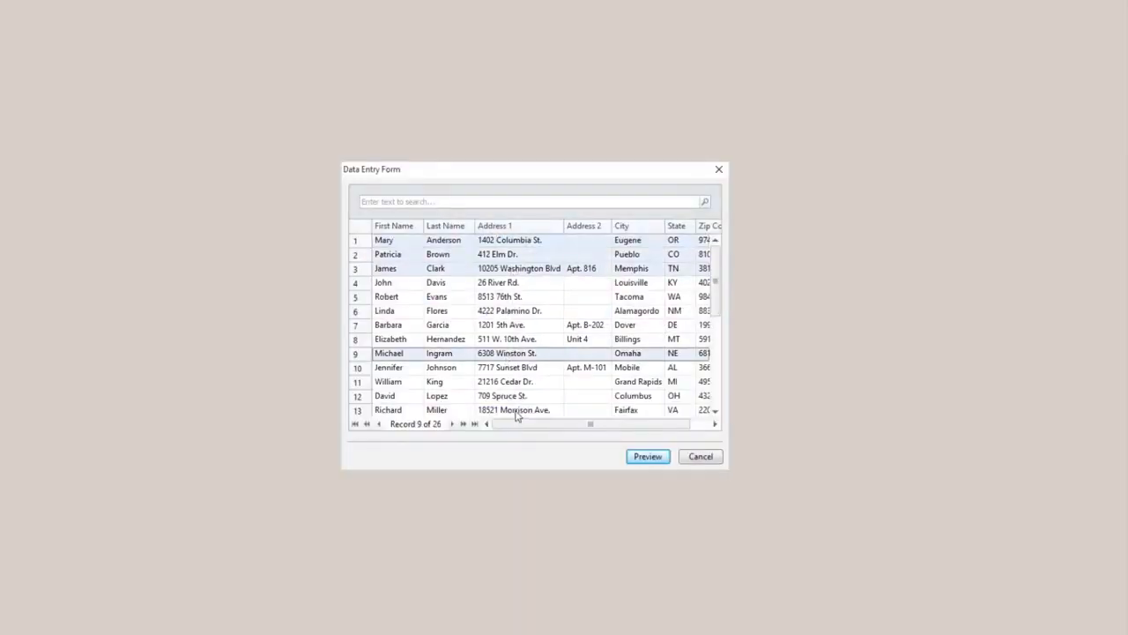
click(518, 413)
drag(717, 306, 718, 353)
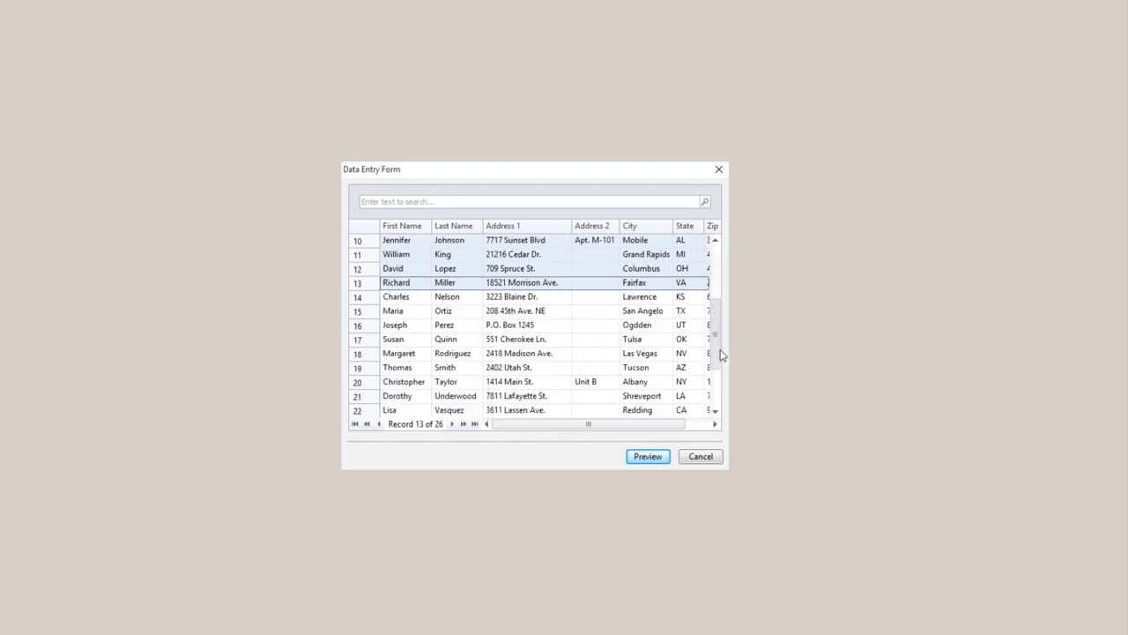
click(518, 342)
click(519, 370)
click(518, 412)
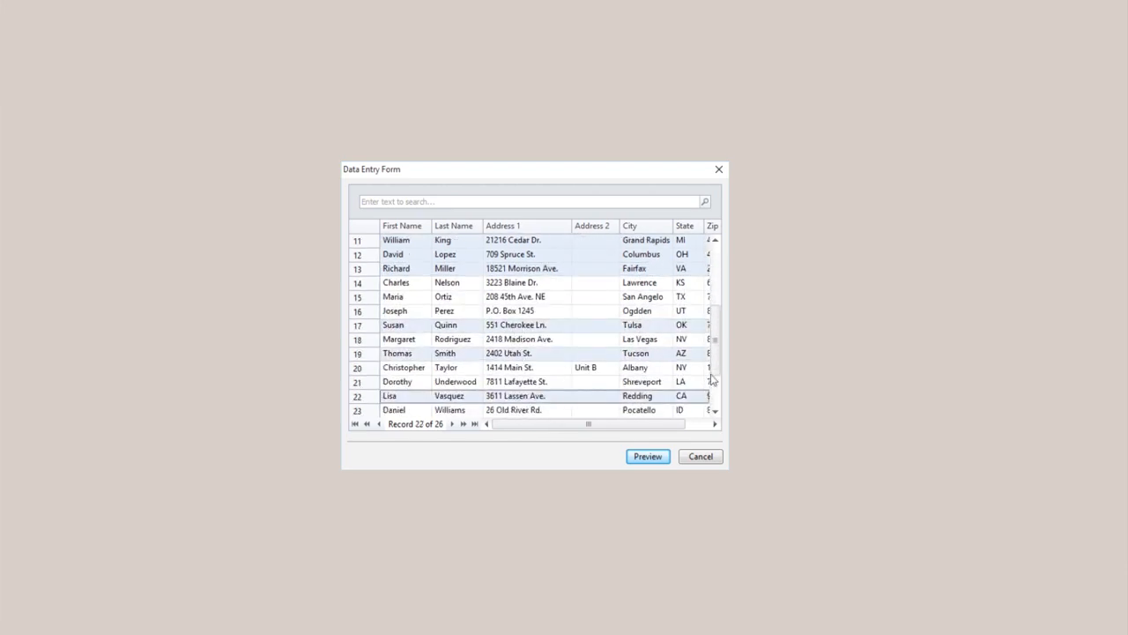
drag(713, 378, 594, 402)
click(540, 382)
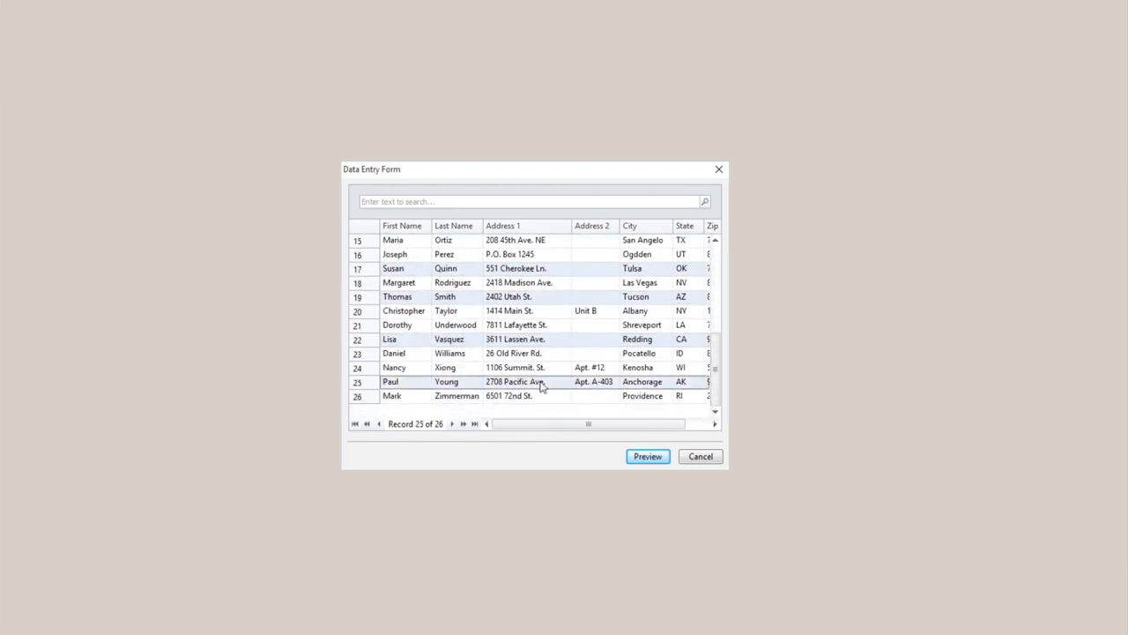
click(647, 456)
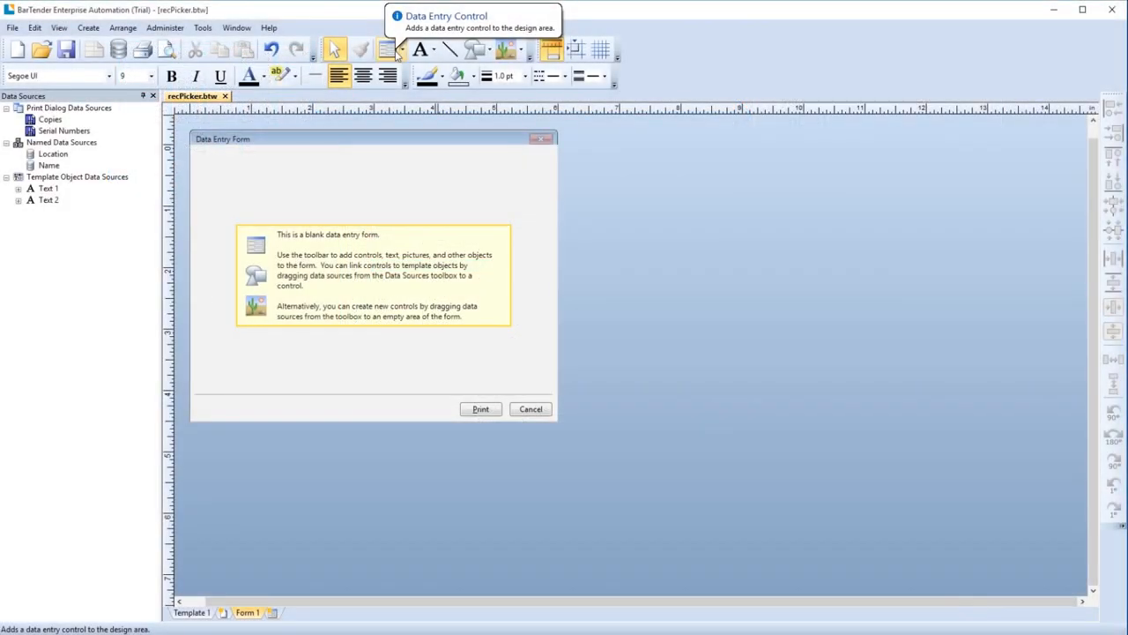
- Add a Record Picker about 5.57" wide and 3.85" high to the blank form and open its properties
click(398, 52)
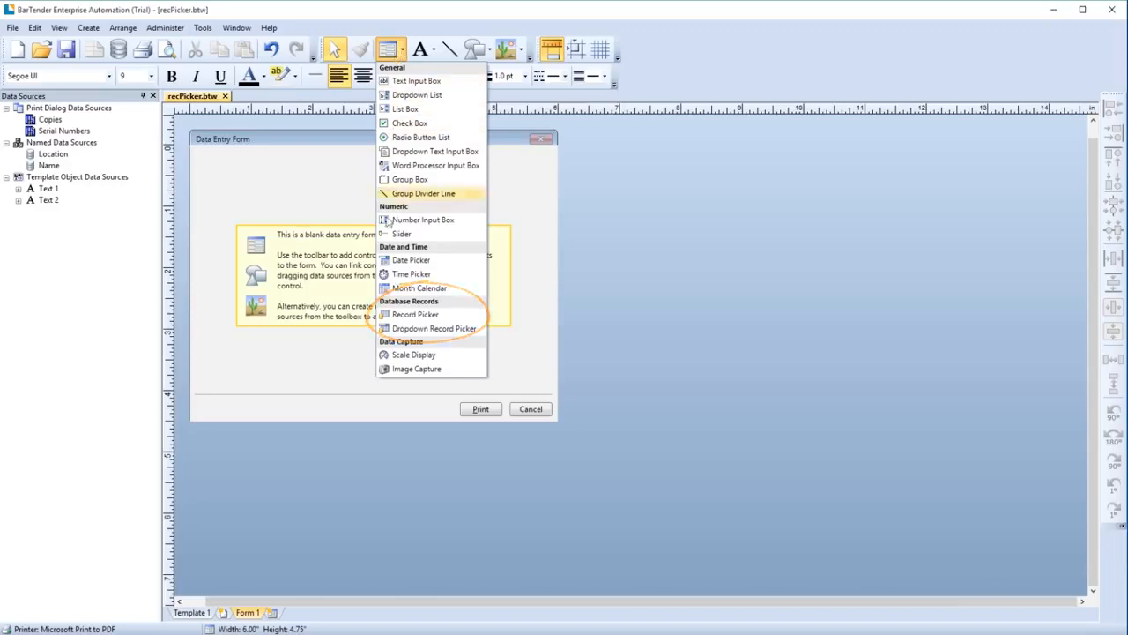
click(405, 314)
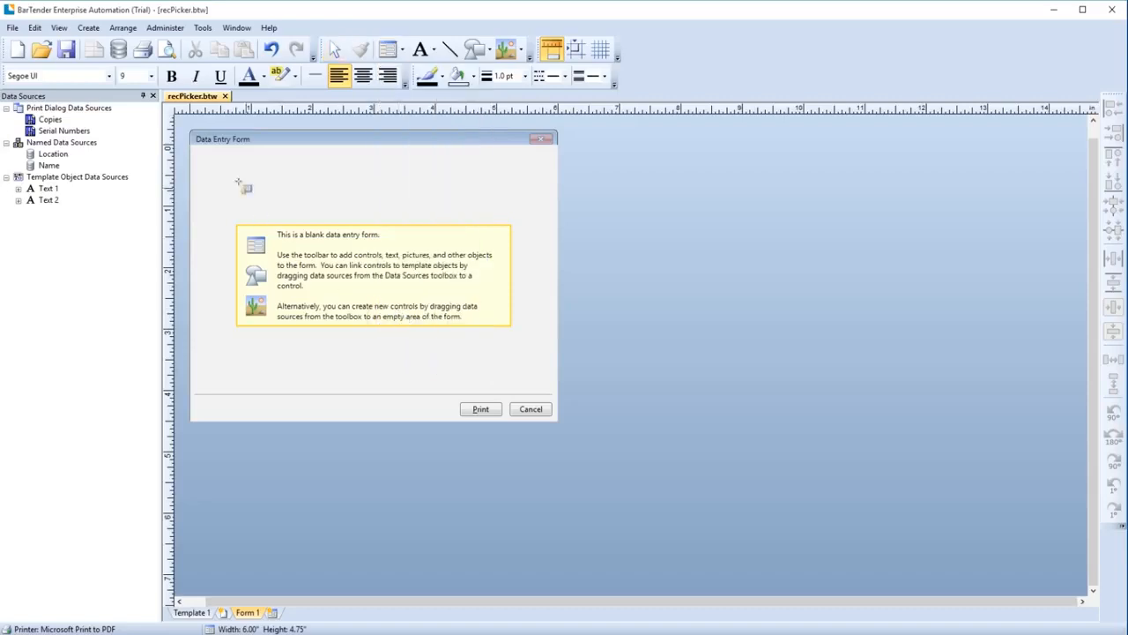
click(210, 159)
drag(323, 245, 539, 385)
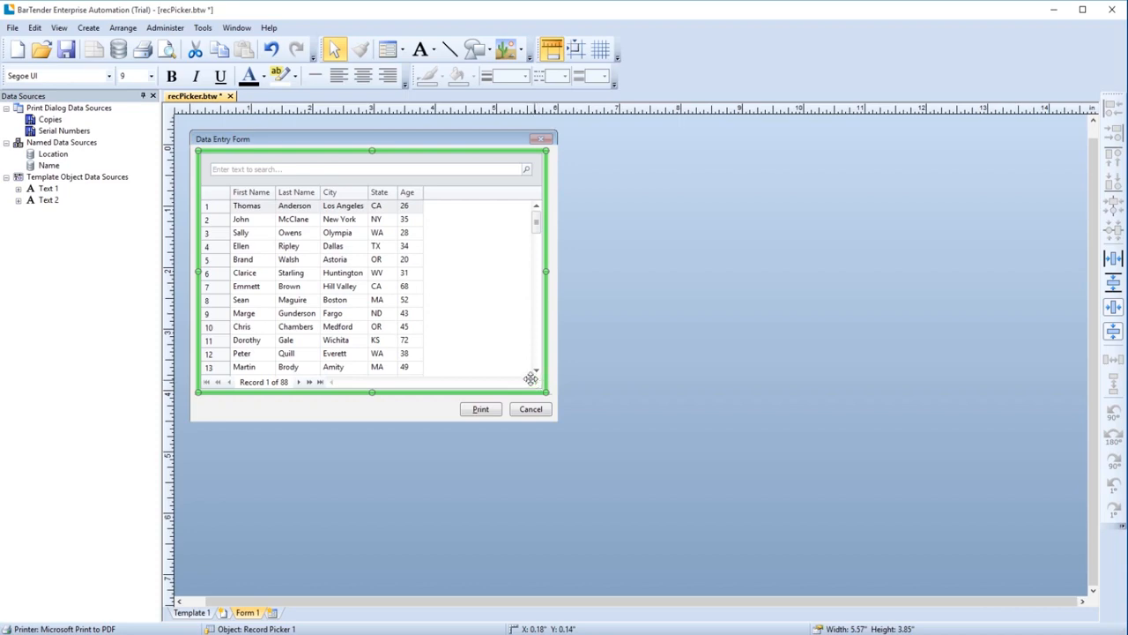
right_click(282, 201)
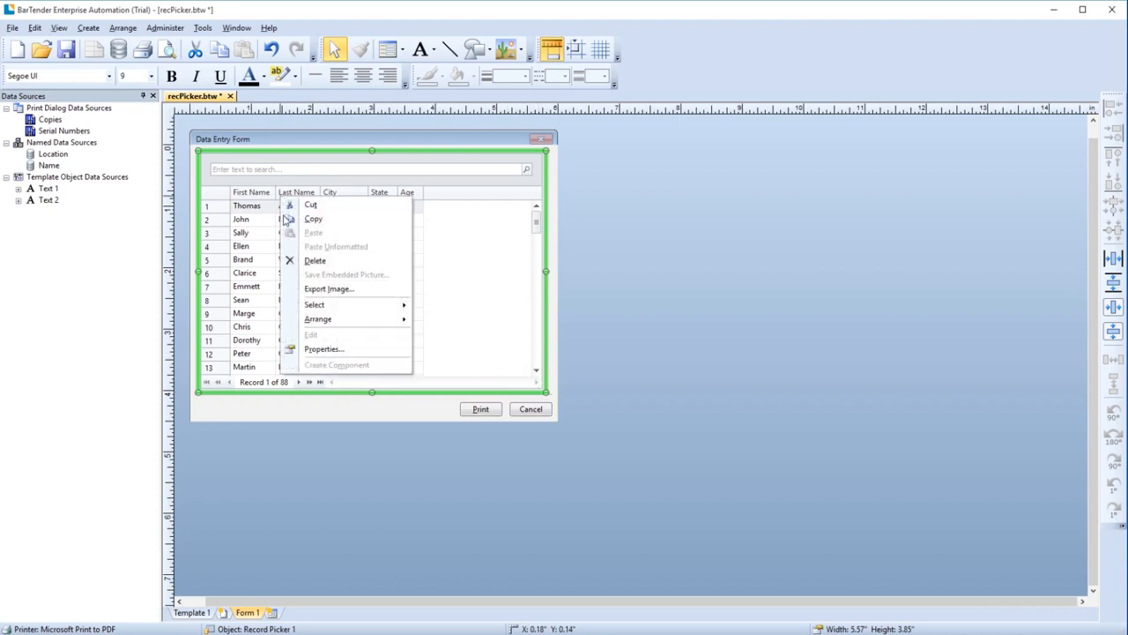
click(323, 349)
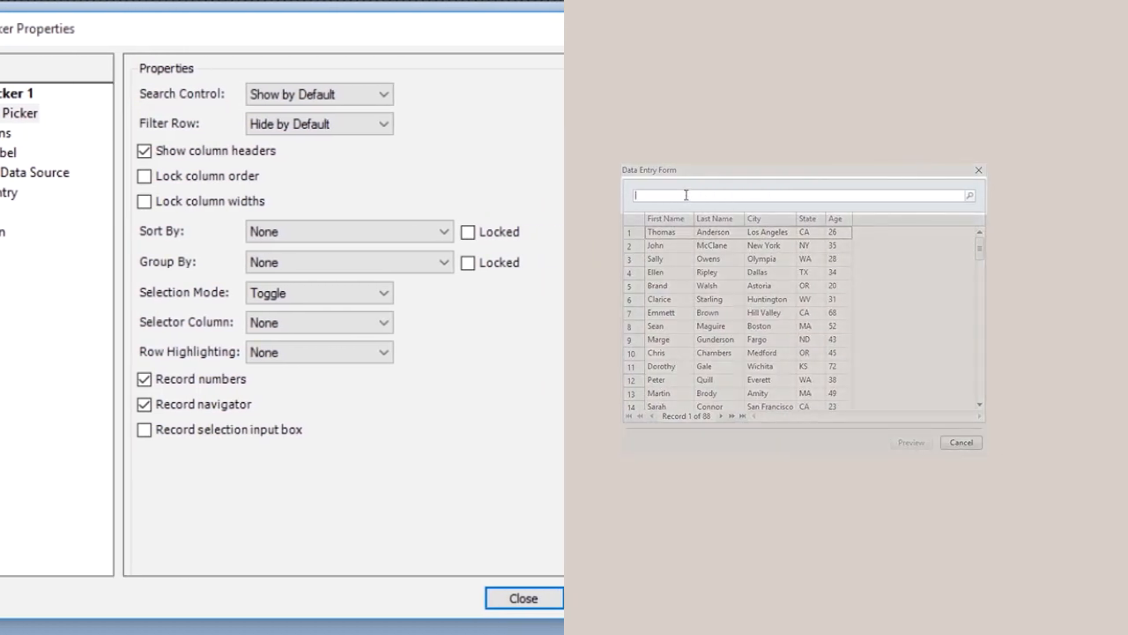
- Search the data entry form's records for Boston and close the form
text(Boston)
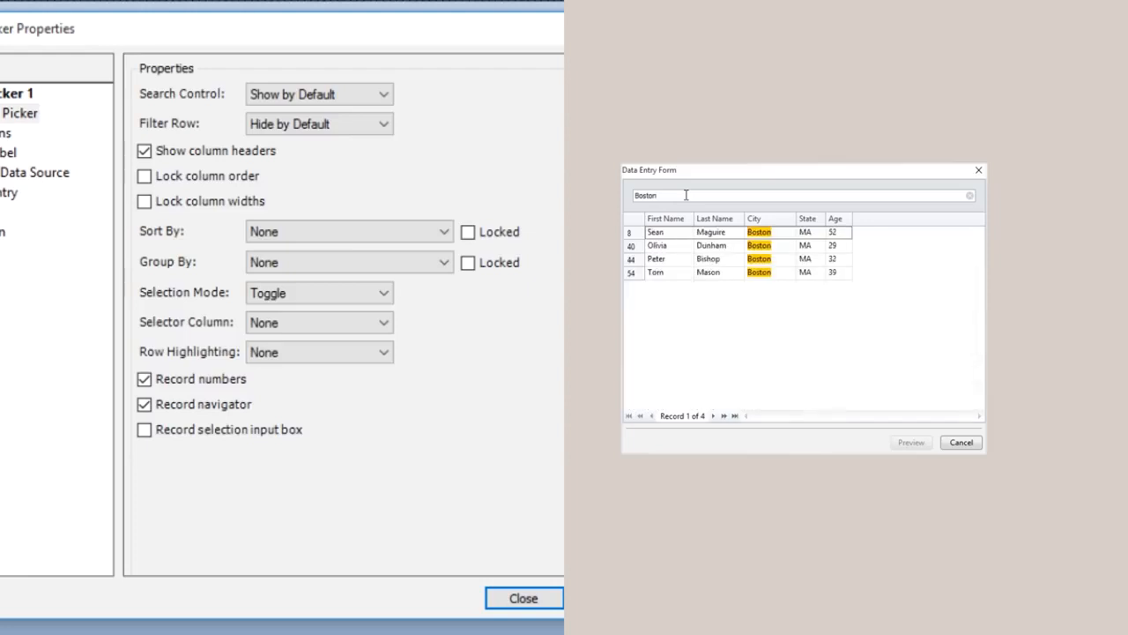
click(966, 442)
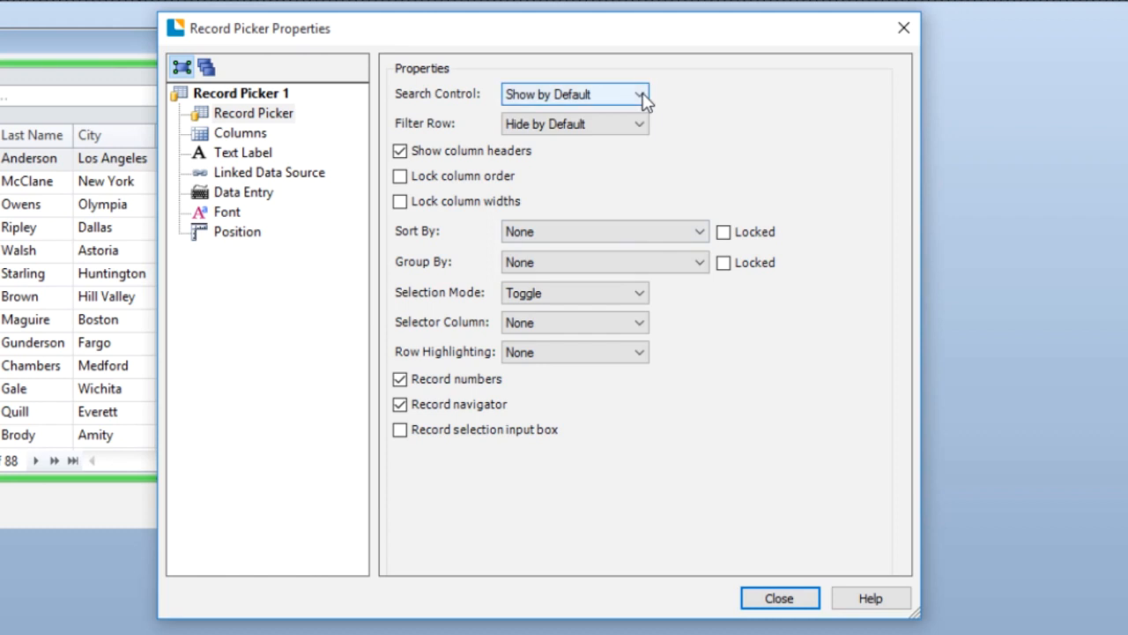
- Try the Search Control setting Hide by Default and filter the form's State column by OR
click(643, 95)
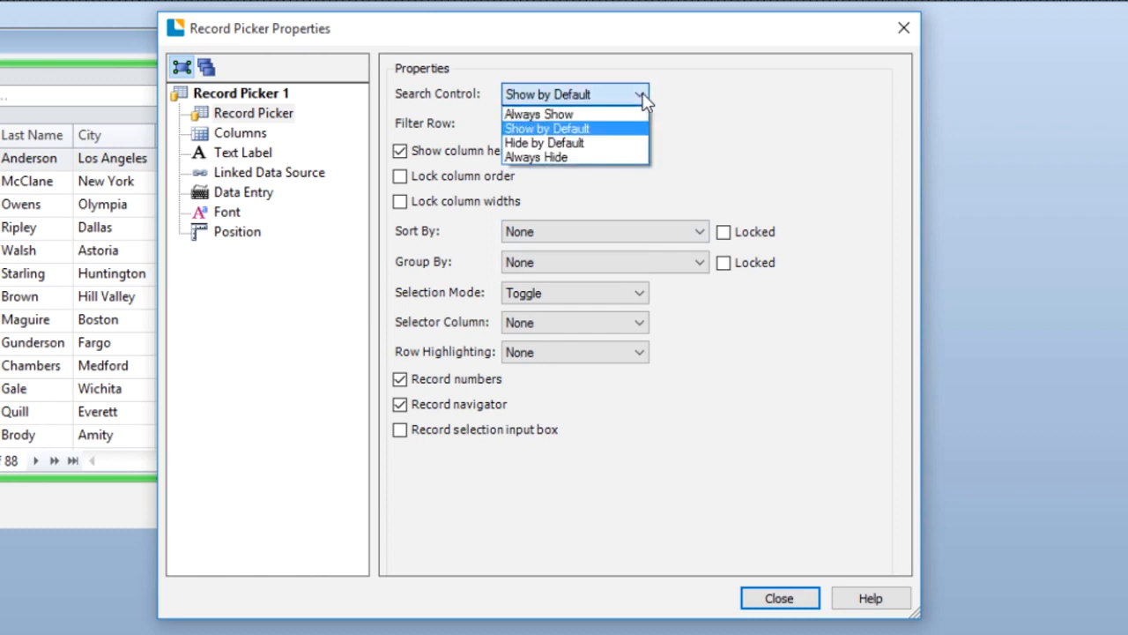
click(617, 142)
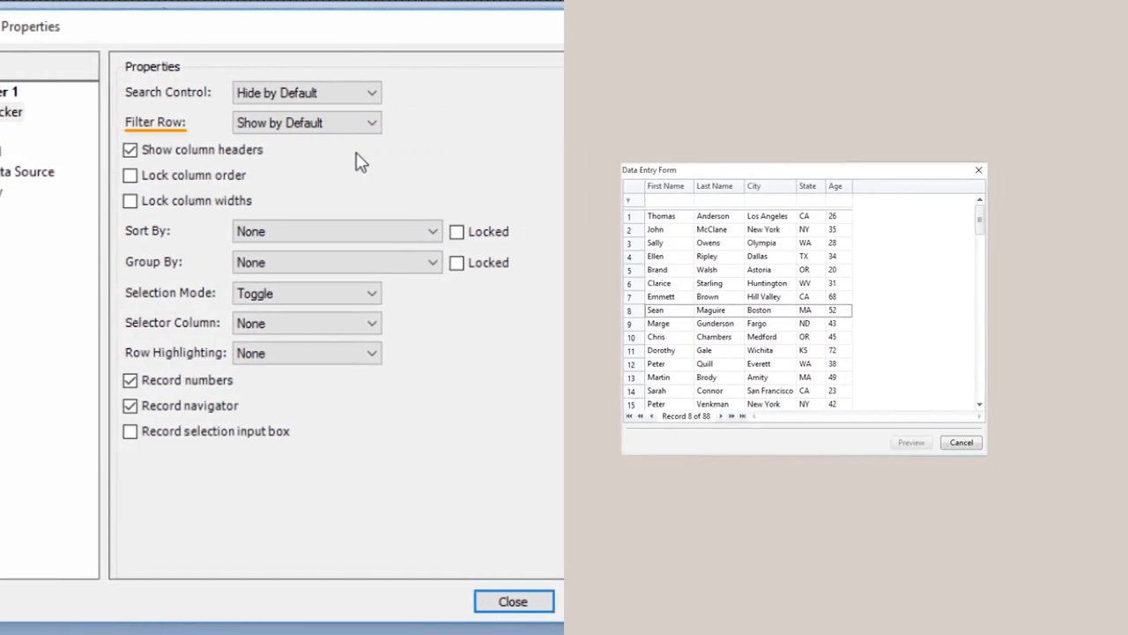
click(817, 200)
text(OR)
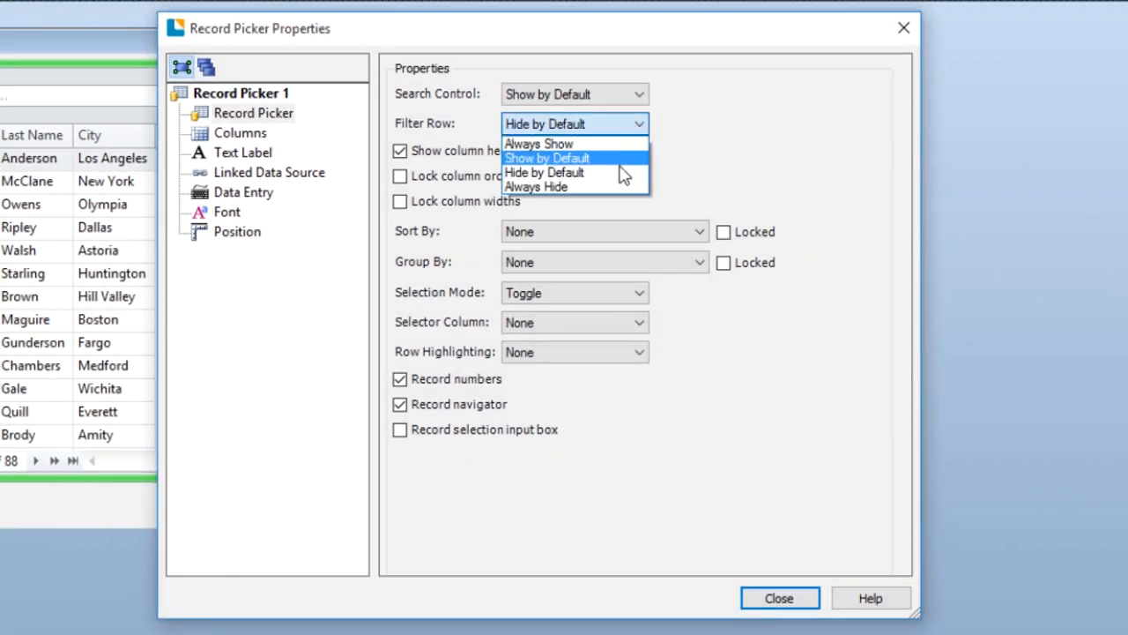
click(768, 95)
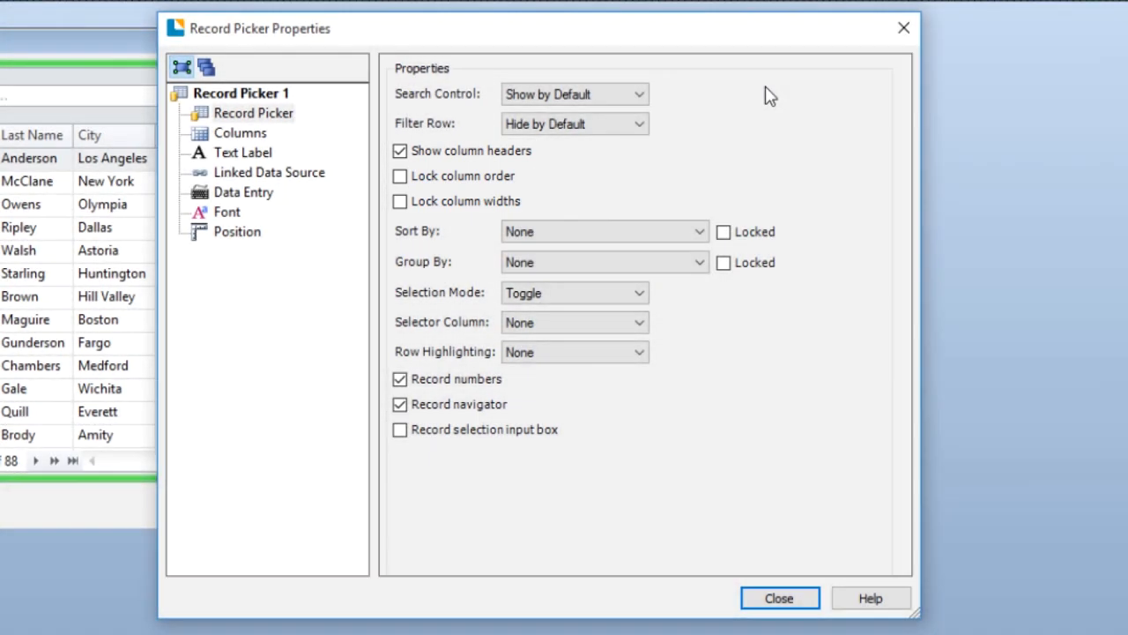
- Turn the column order and column width locks on and back off
click(401, 178)
click(401, 203)
click(401, 202)
click(401, 176)
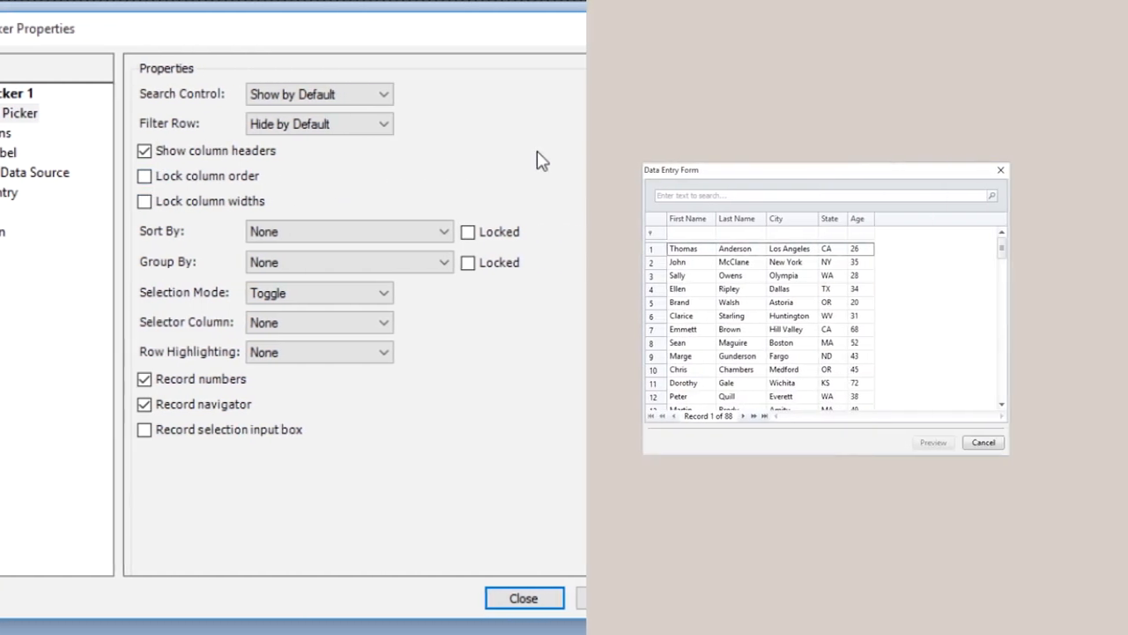
- Try moving the First Name column between Last Name and City, and switch the column headers off and back on
drag(675, 220, 747, 224)
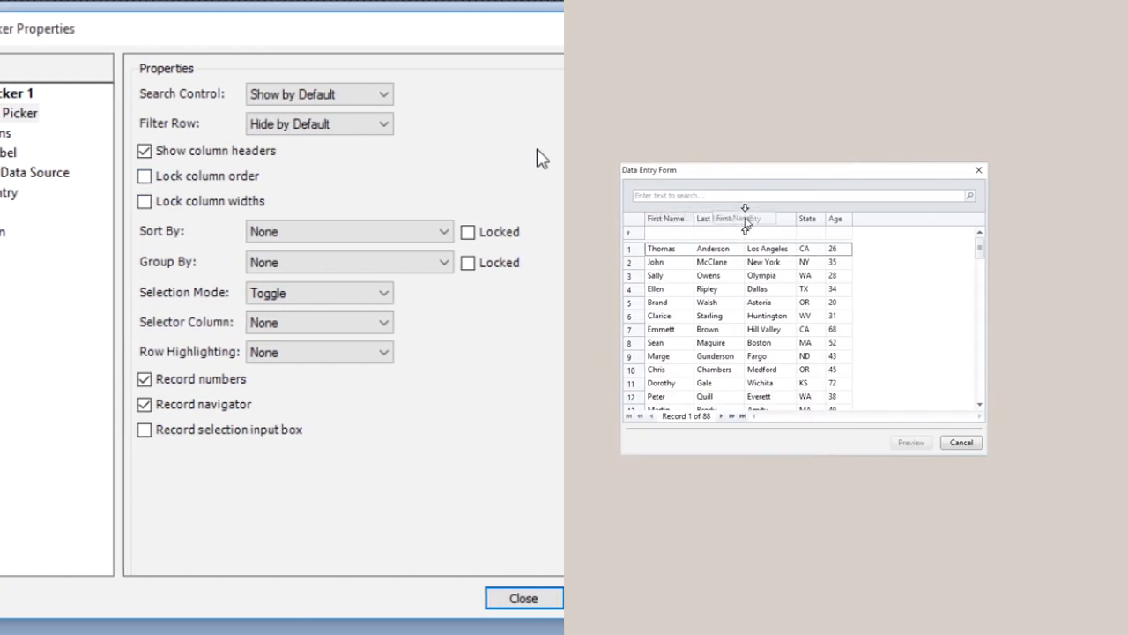
click(144, 151)
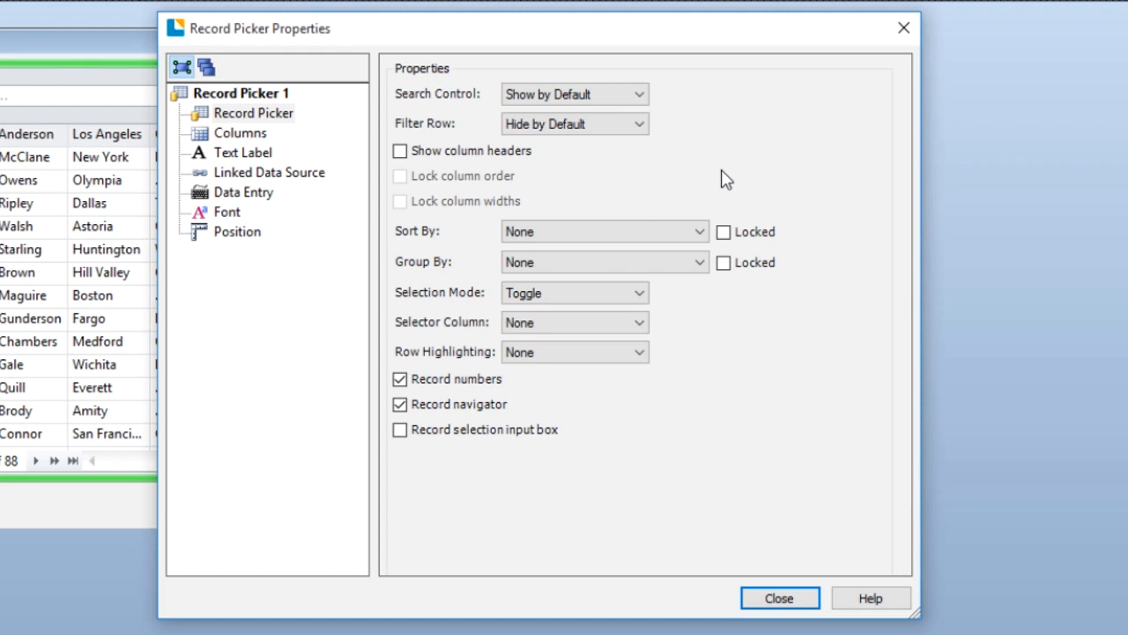
click(400, 152)
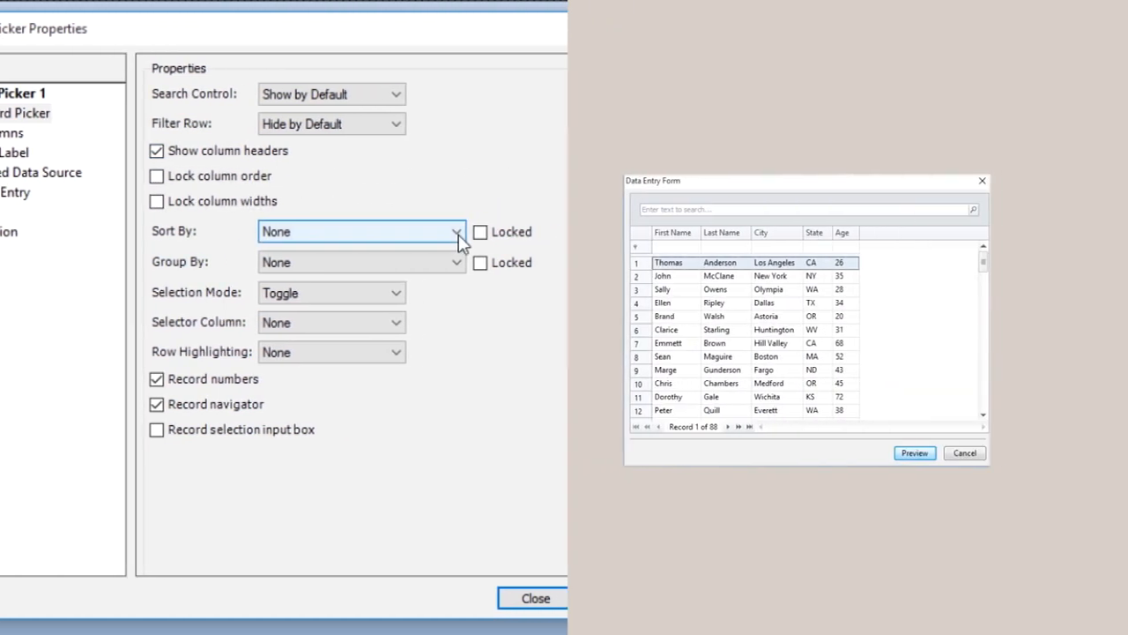
- Try sorting the records by First Name and grouping them by State, with the CA group expanded
click(683, 231)
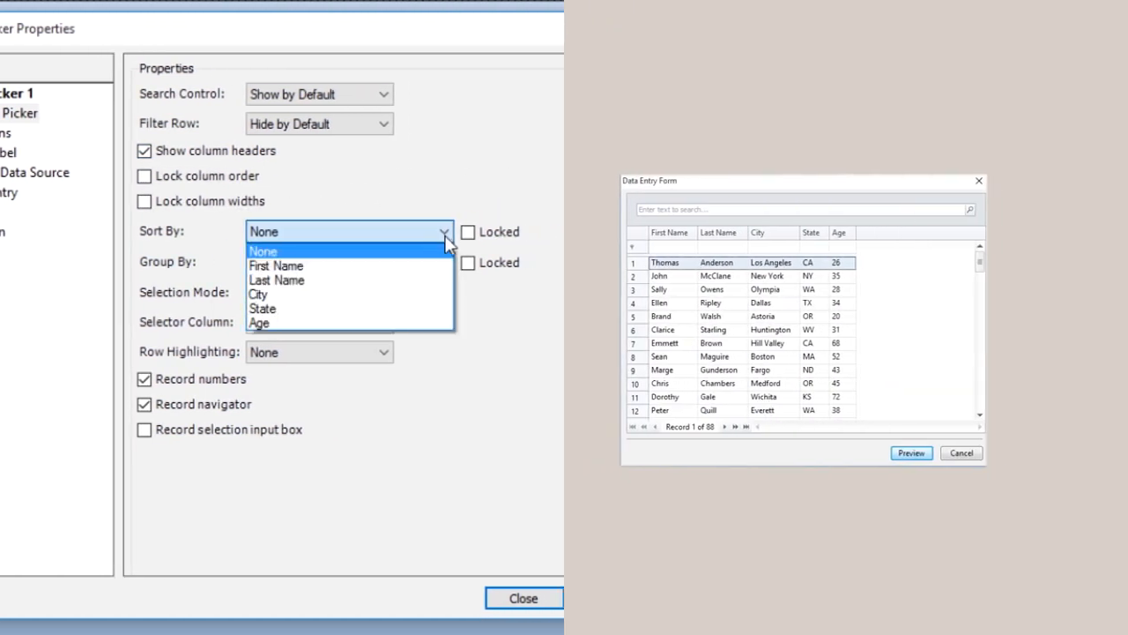
click(441, 267)
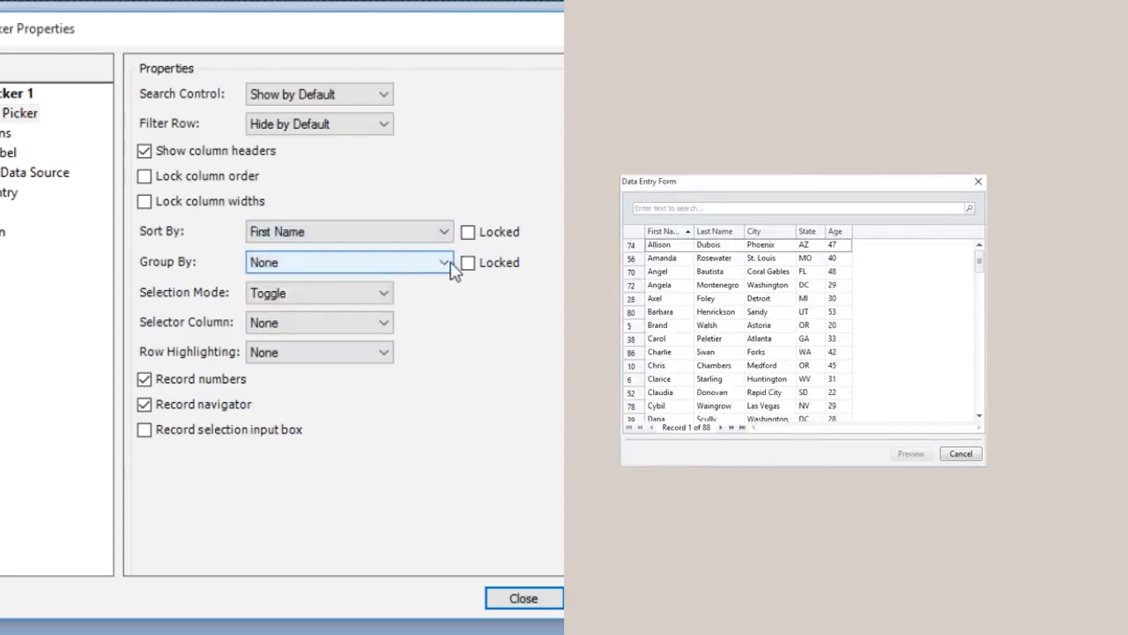
click(449, 267)
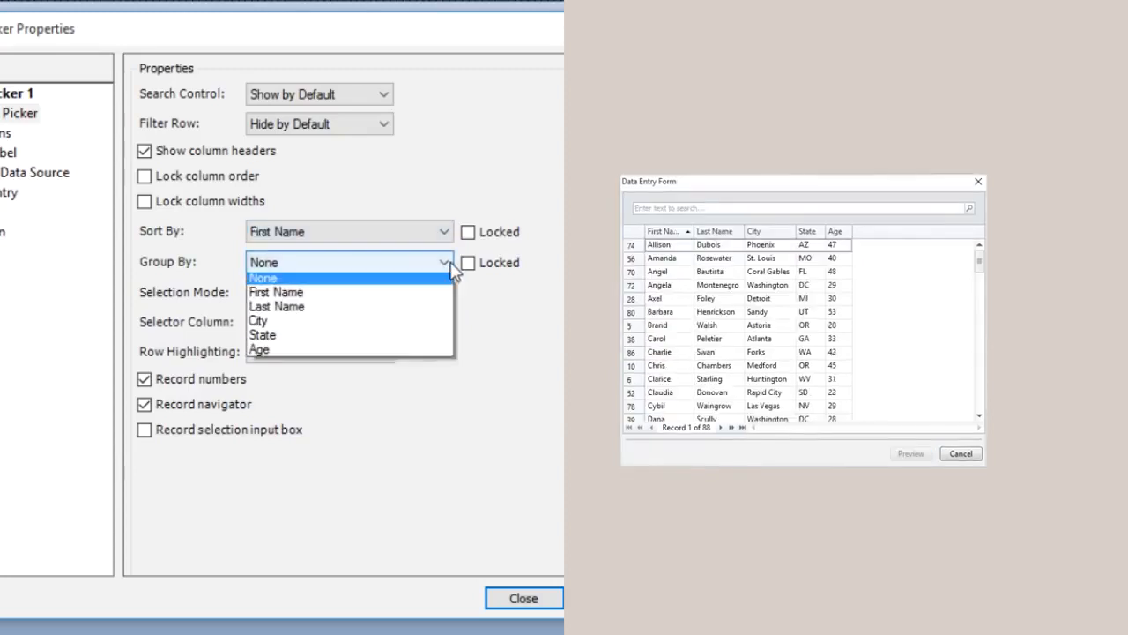
click(411, 341)
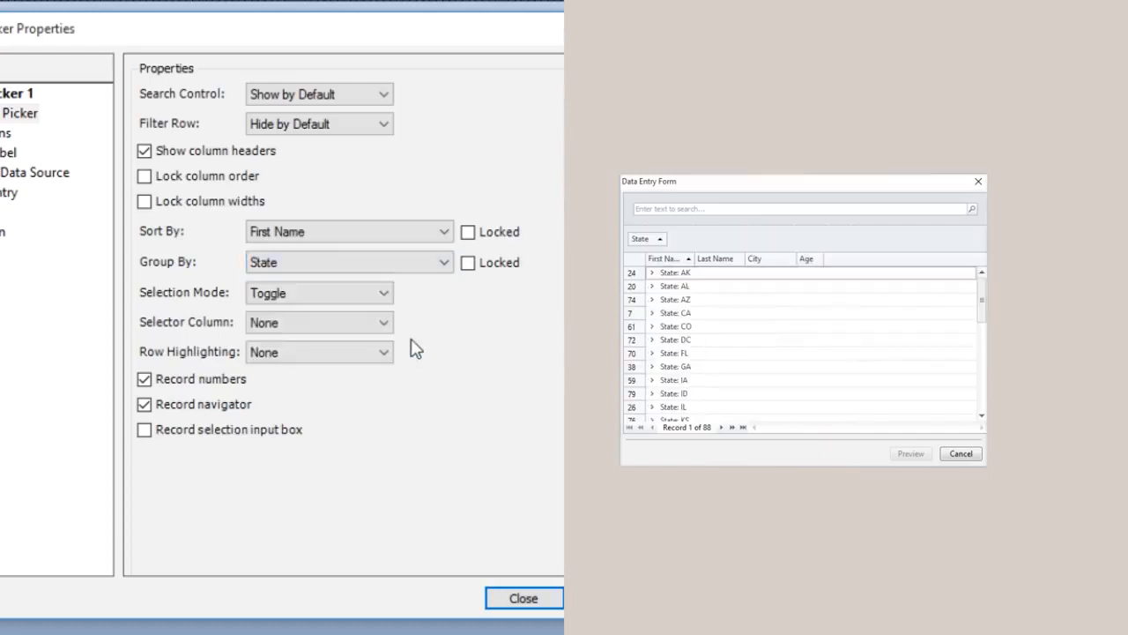
click(652, 313)
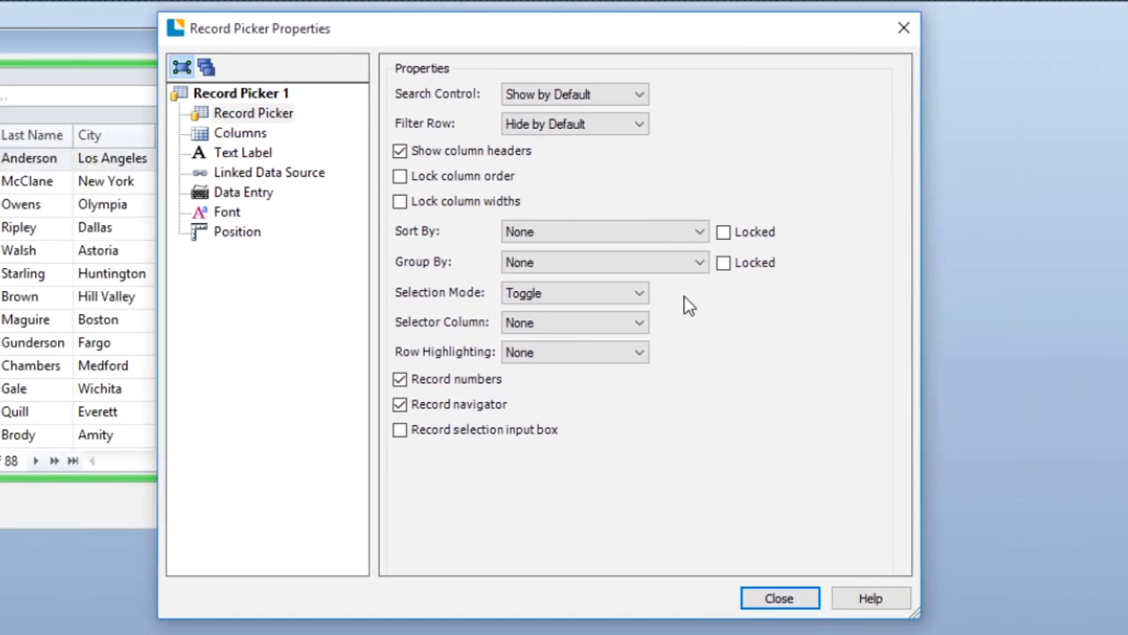
- Examine the available Selection Mode options and keep Toggle
click(636, 295)
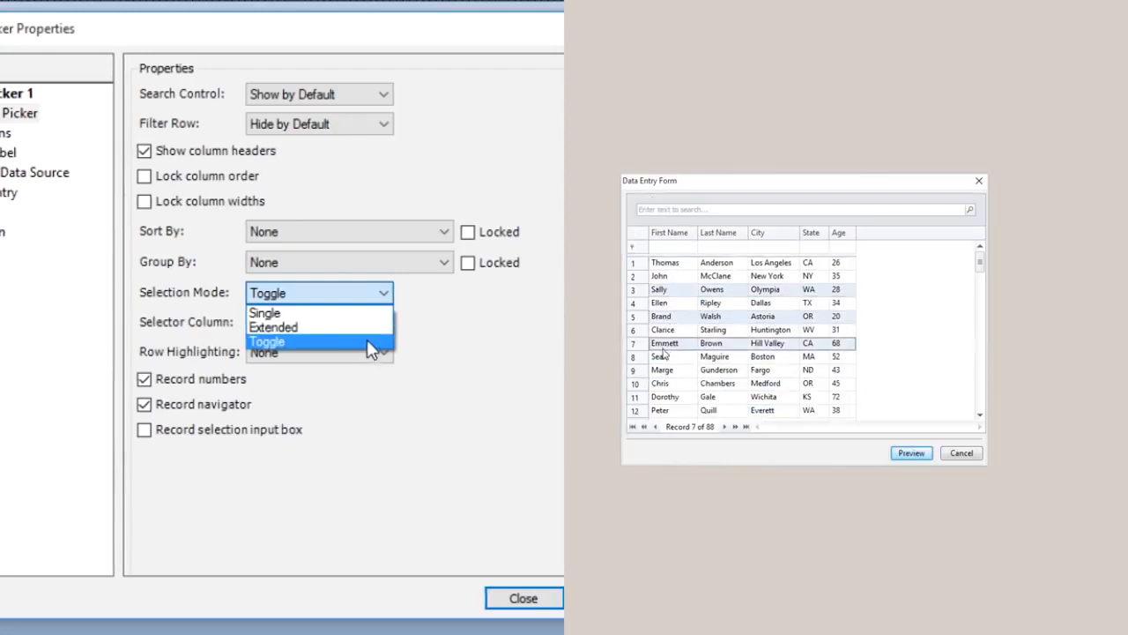
click(490, 310)
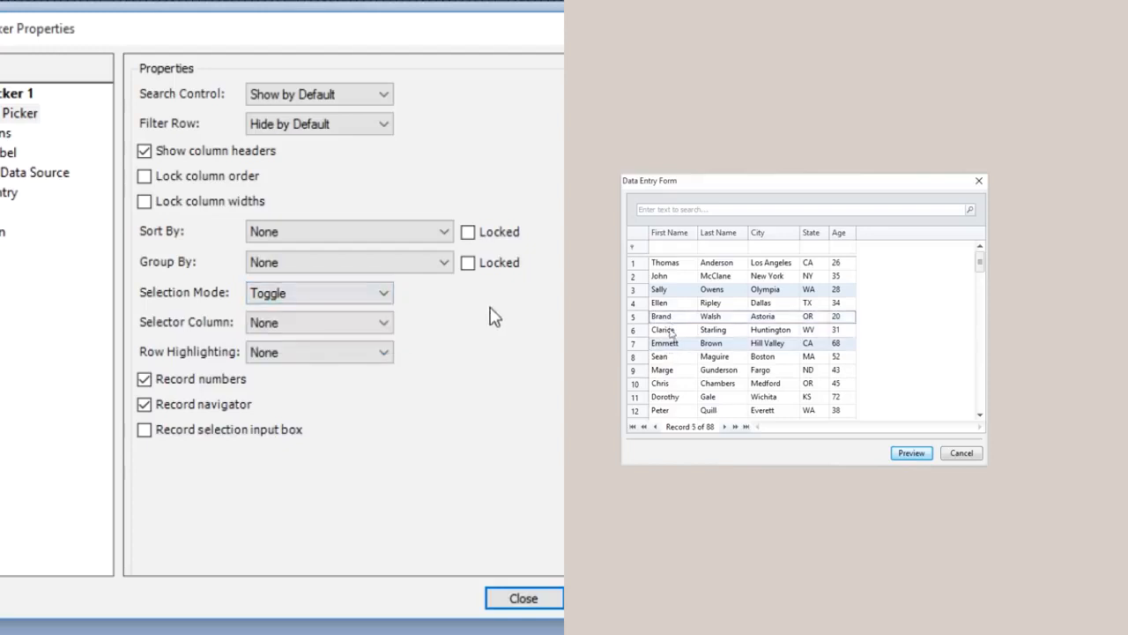
- Try the Checkbox and Quantity options for the Selector Column, and reset it to None
click(385, 324)
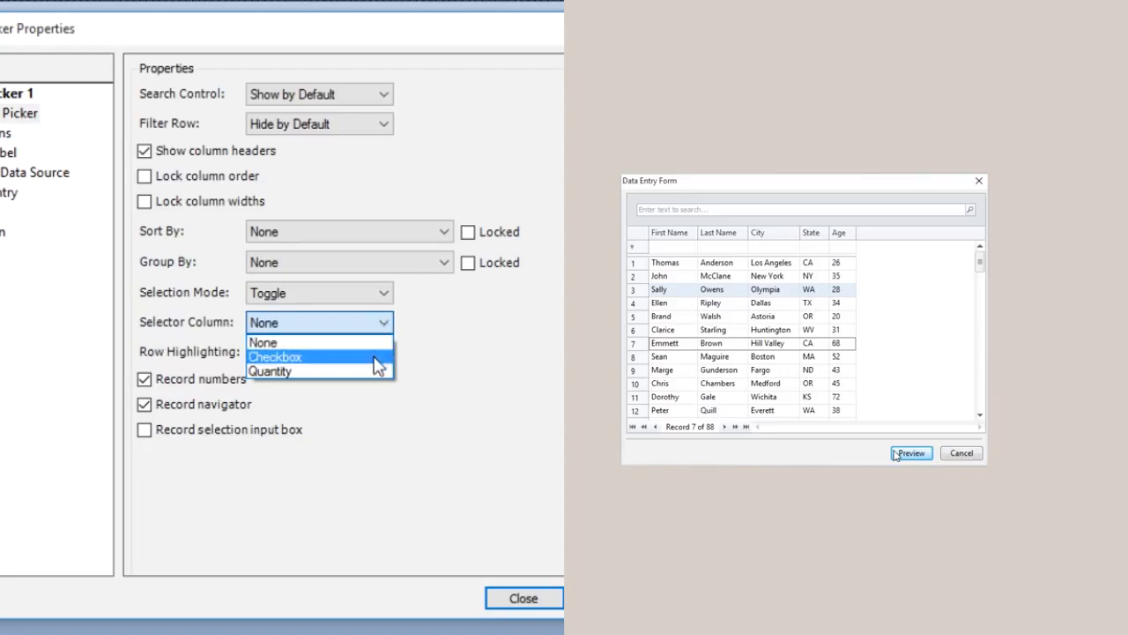
click(377, 358)
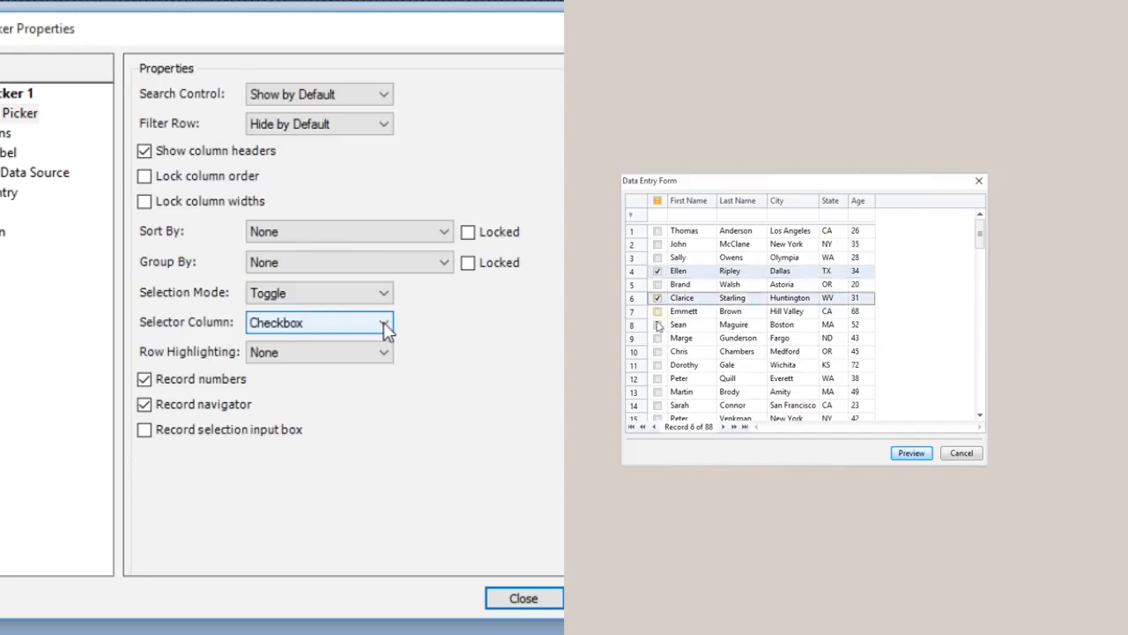
click(386, 325)
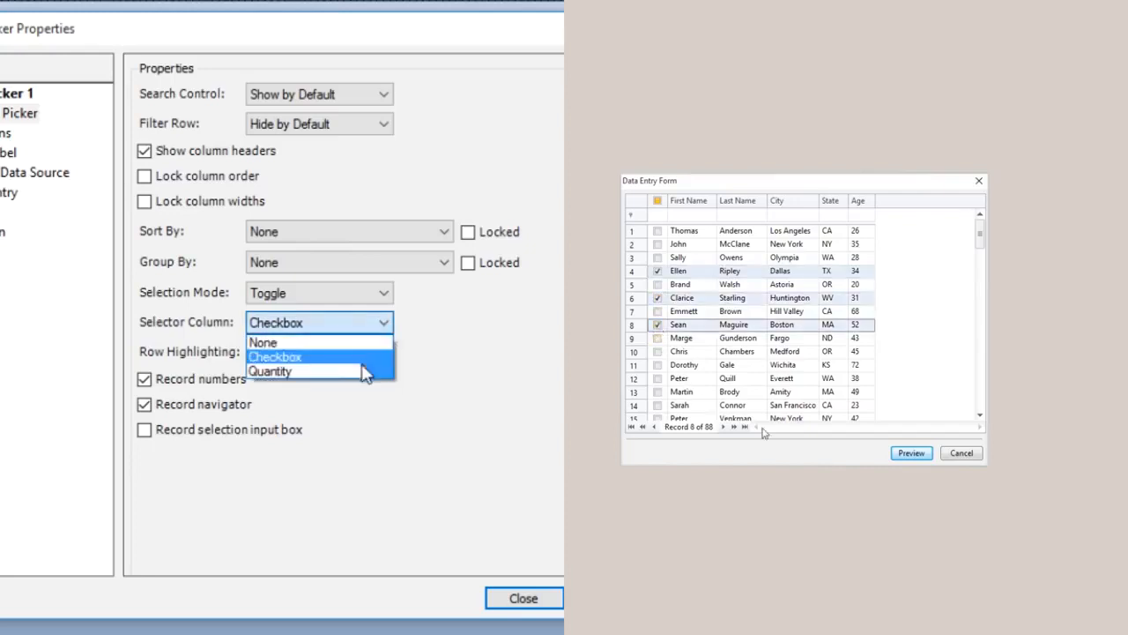
click(368, 371)
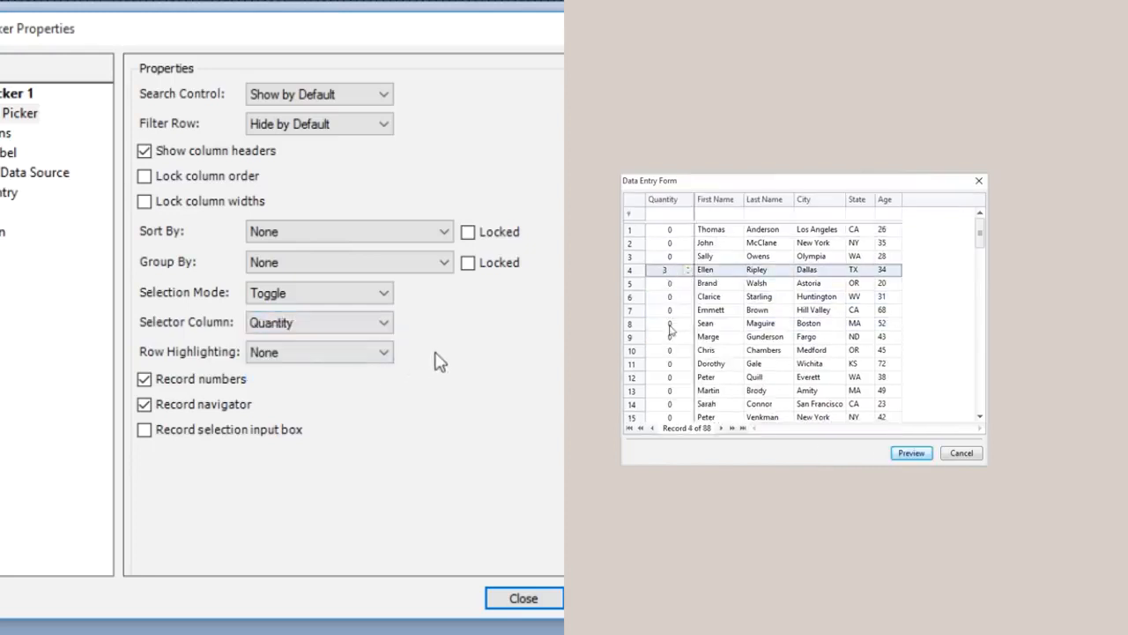
click(377, 322)
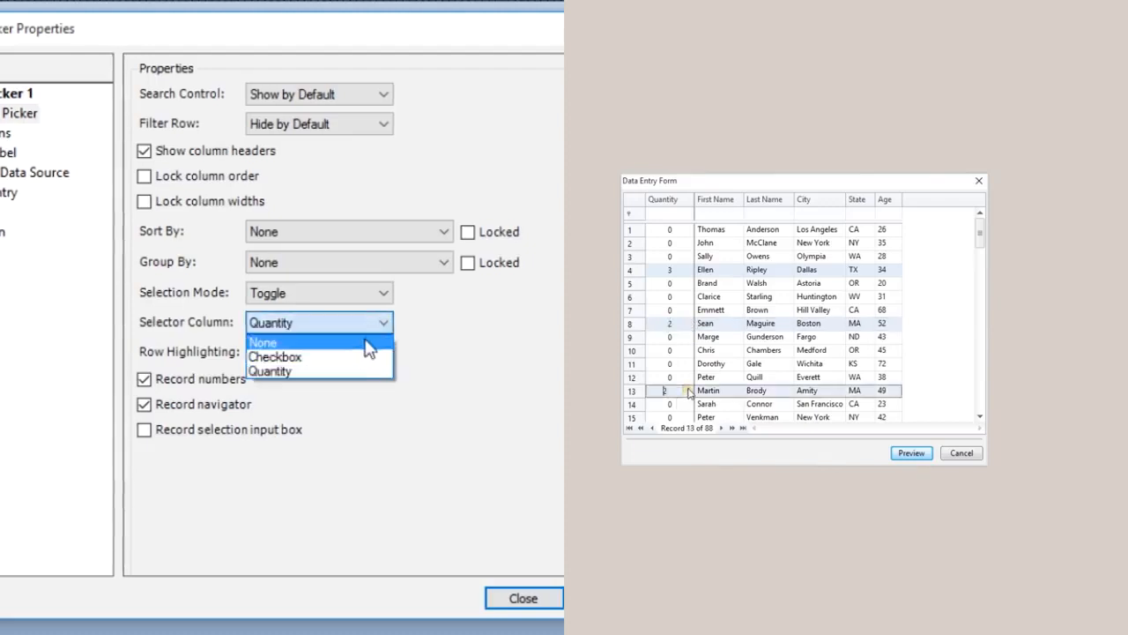
click(373, 343)
- Try the Even Rows, Odd Rows and Both options for Row Highlighting, and reset it to None
click(385, 353)
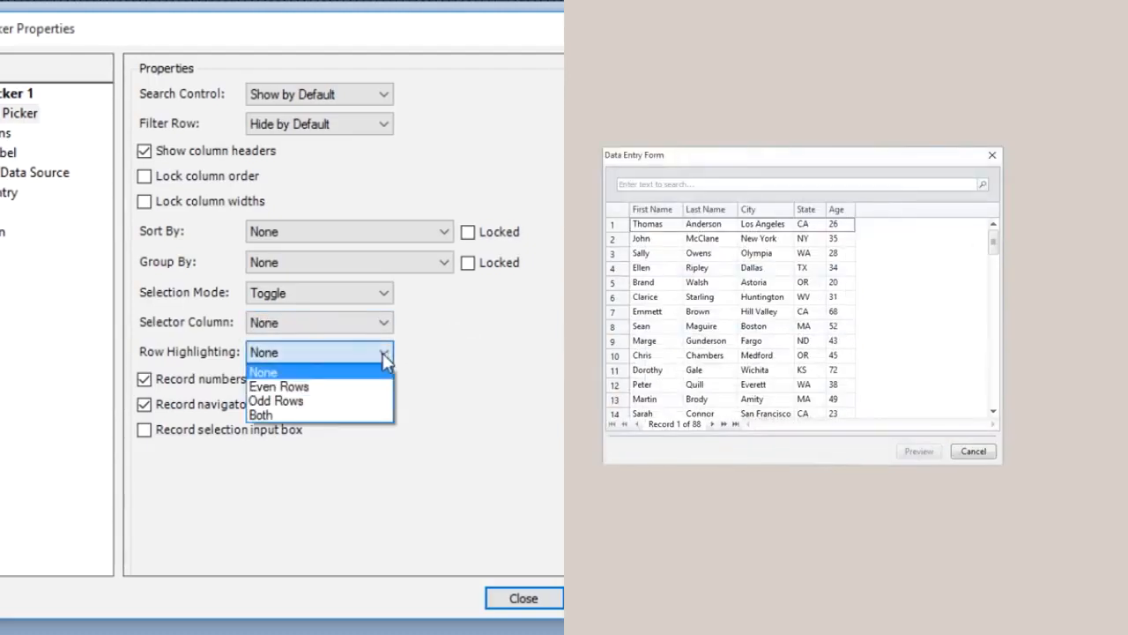
click(374, 385)
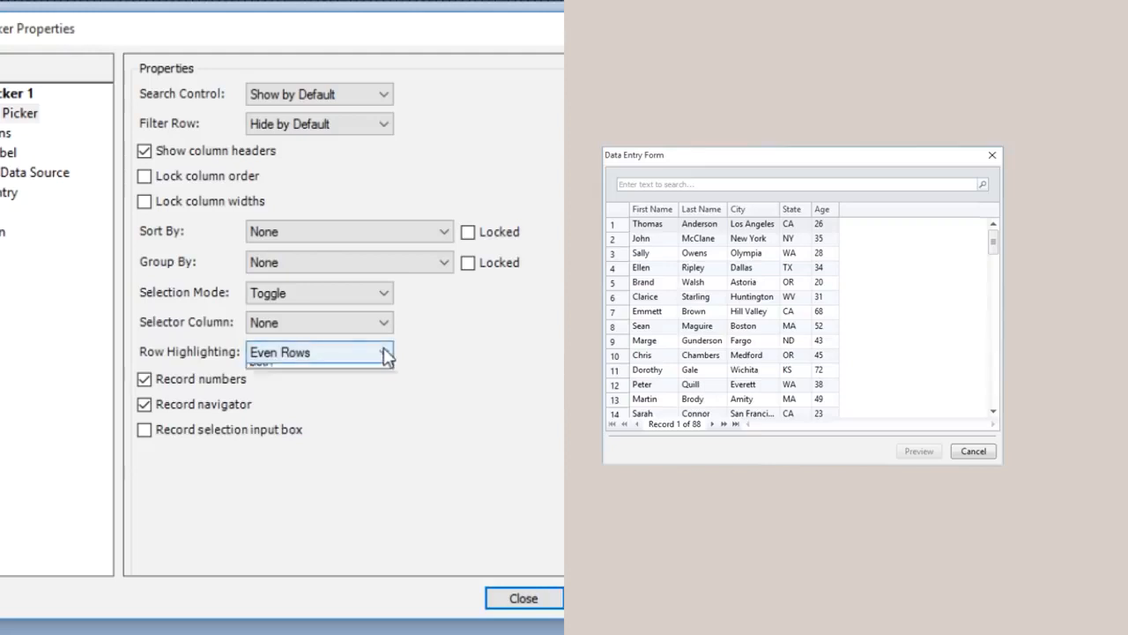
click(380, 353)
click(360, 399)
click(380, 351)
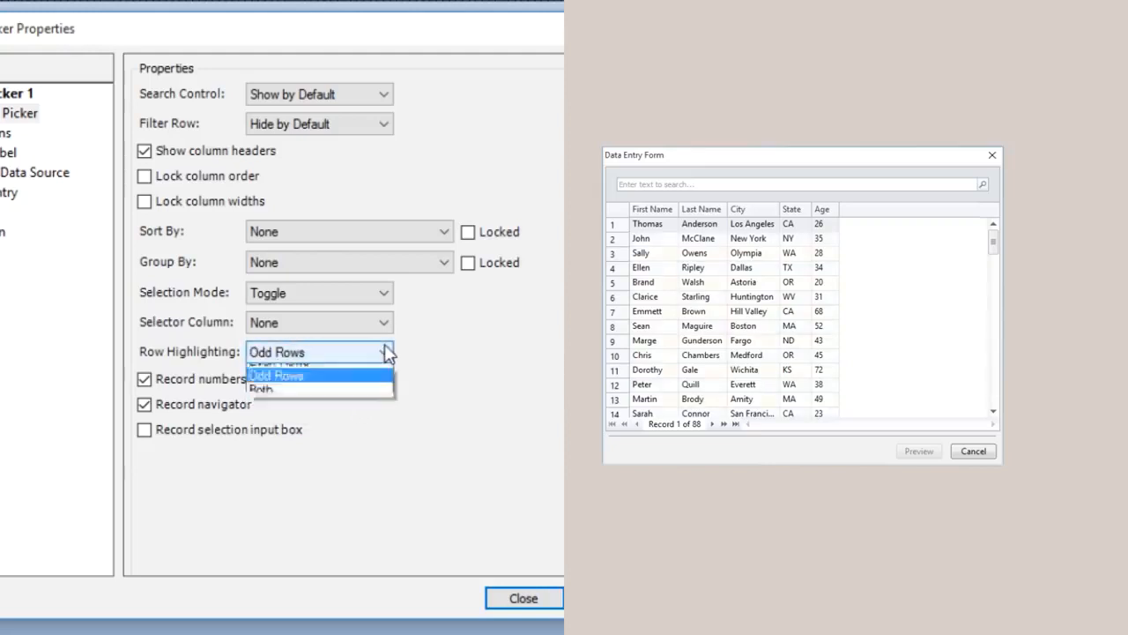
click(361, 416)
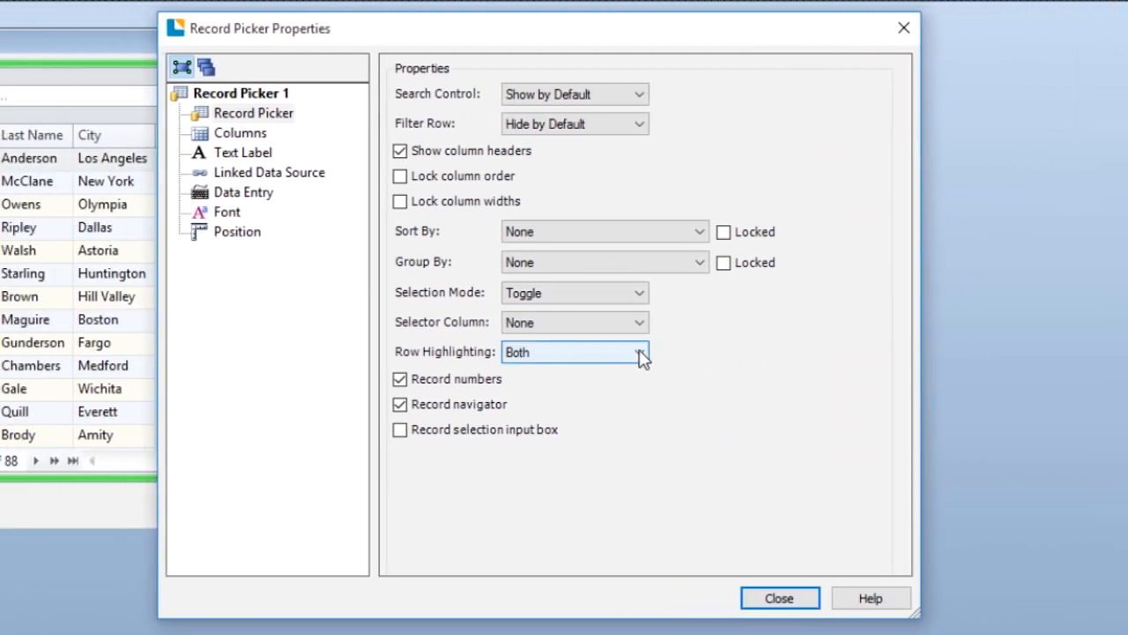
click(382, 353)
click(617, 373)
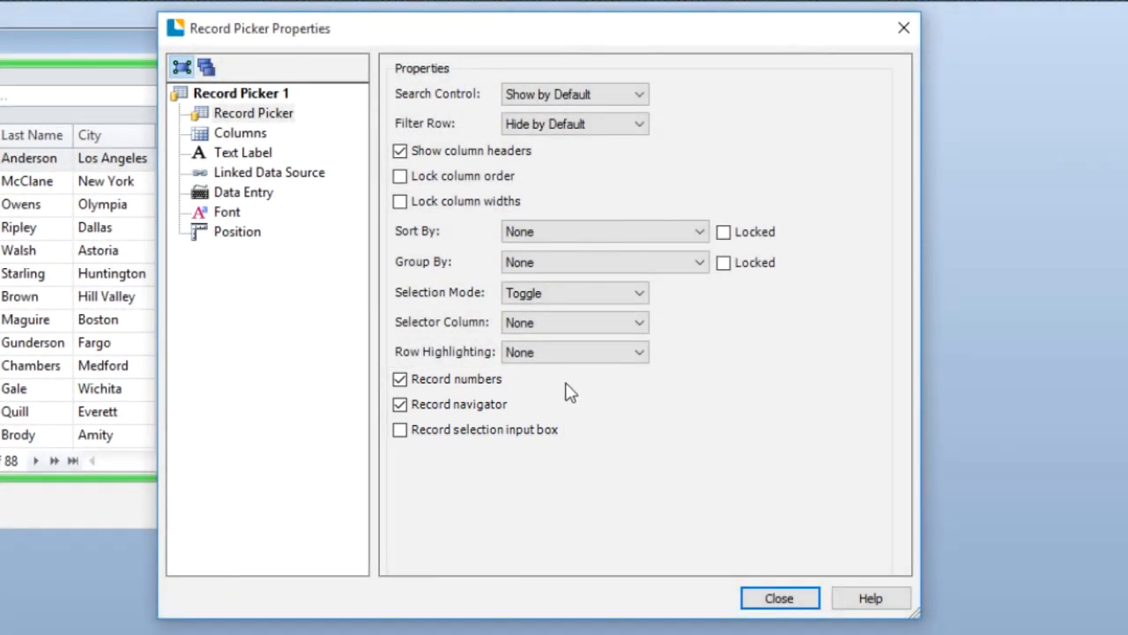
- Enable the record selection input box and select records 1,3,7-10 through it in the data entry form
click(399, 379)
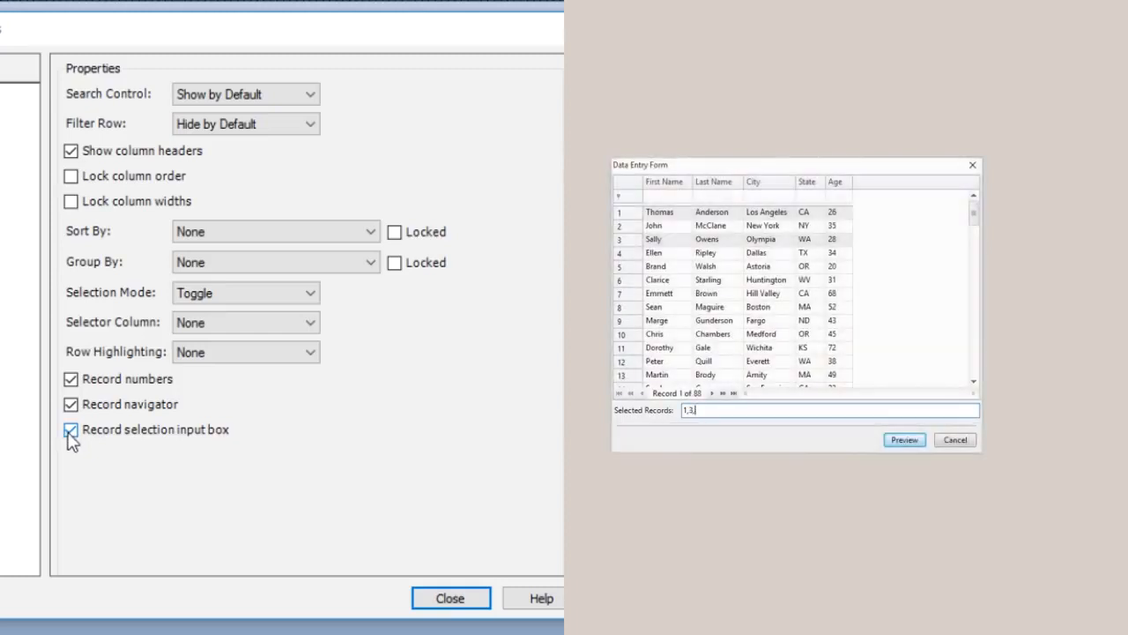
text(7-)
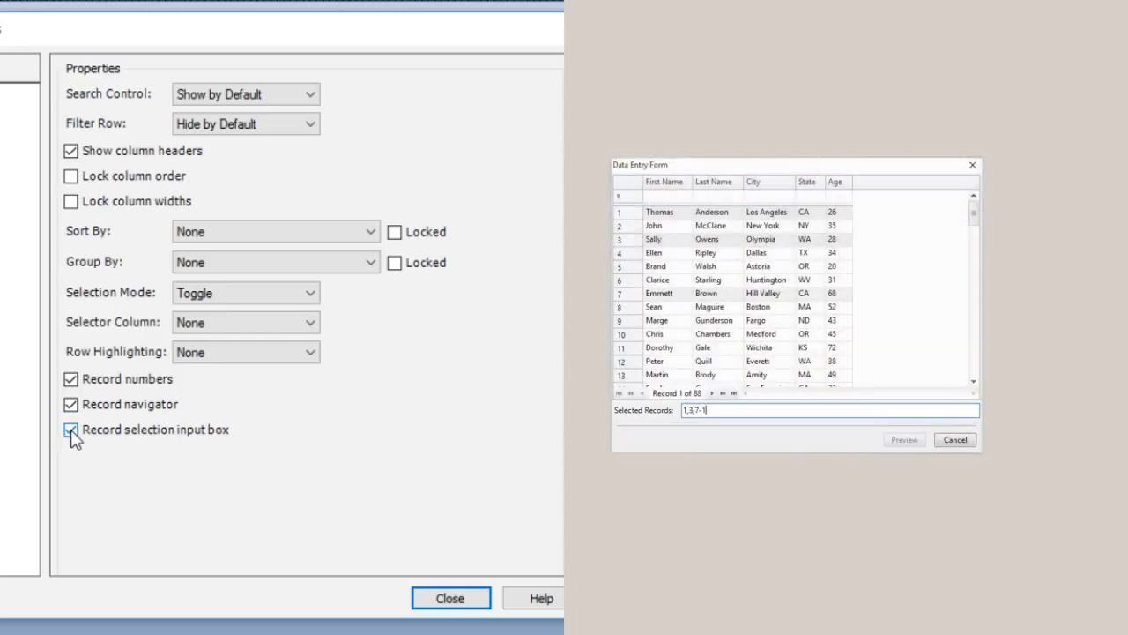
text(10)
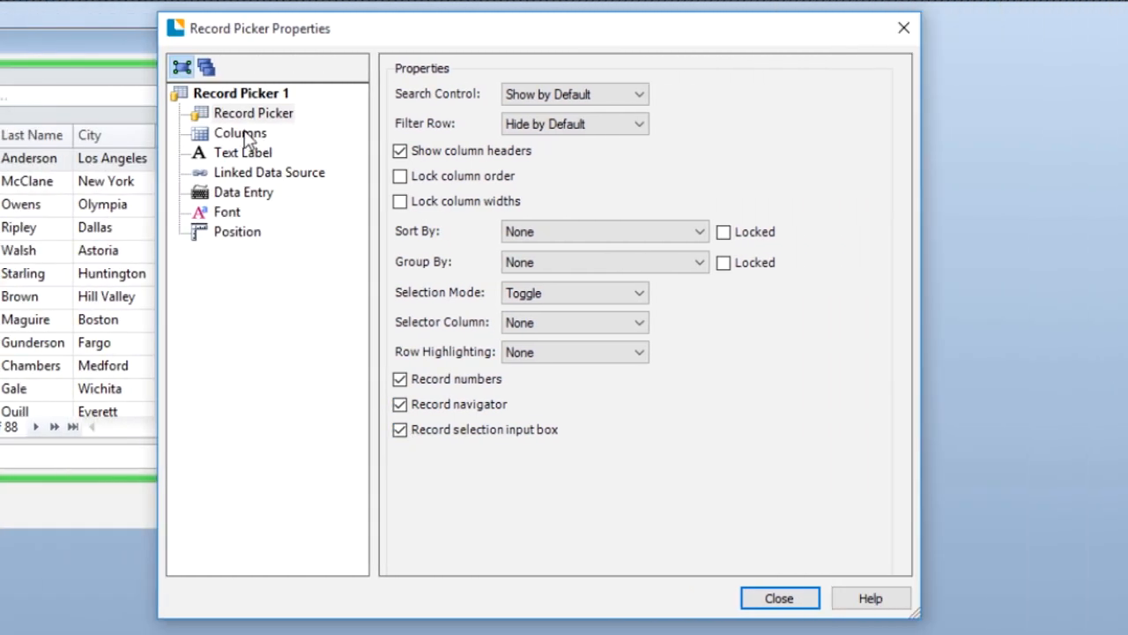
- Set the First Name column's background color to light gray (224, 224, 224)
click(247, 137)
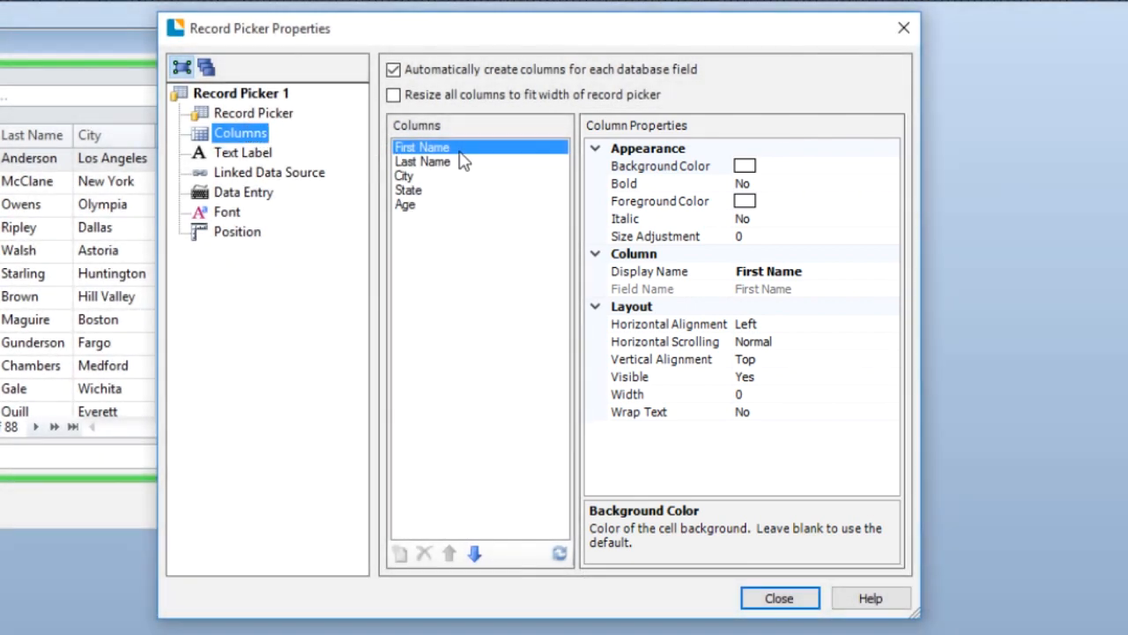
click(640, 174)
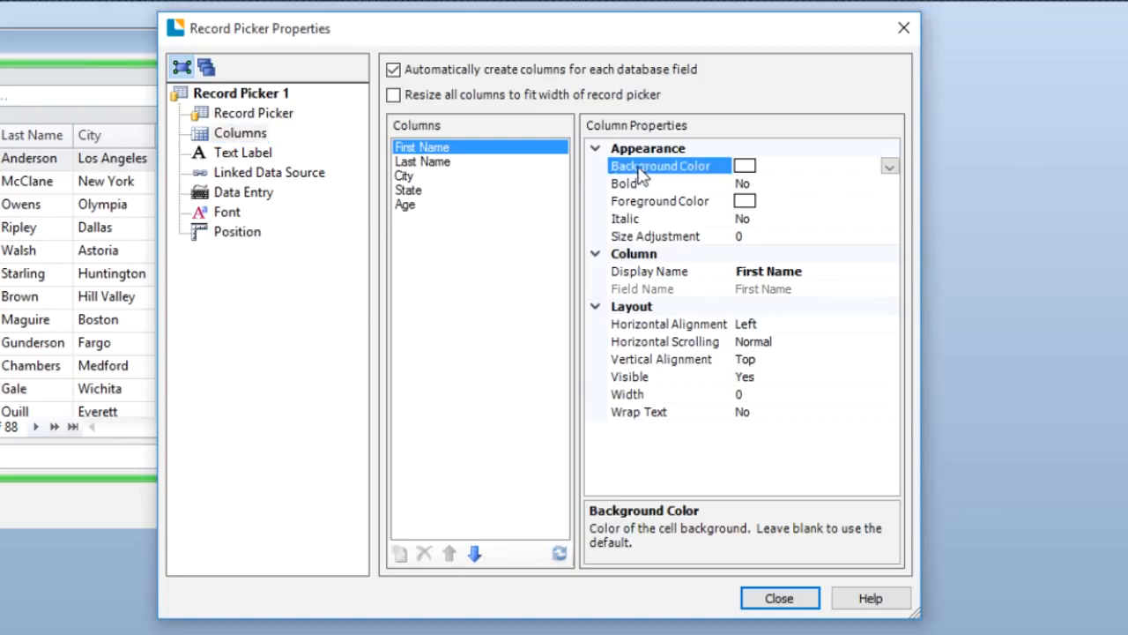
click(891, 168)
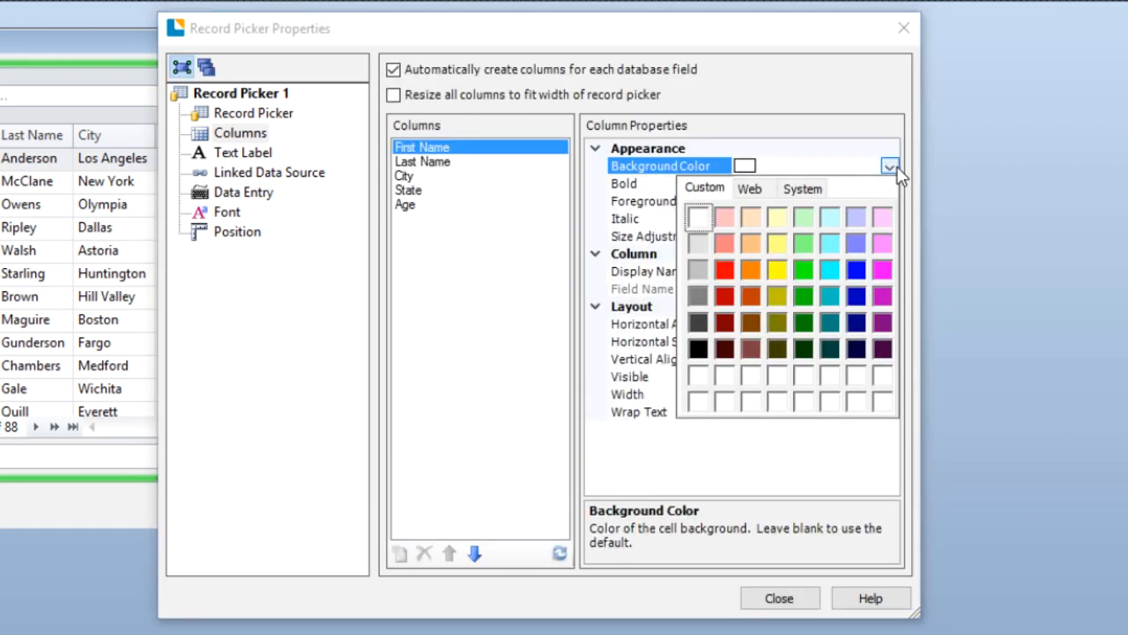
click(697, 247)
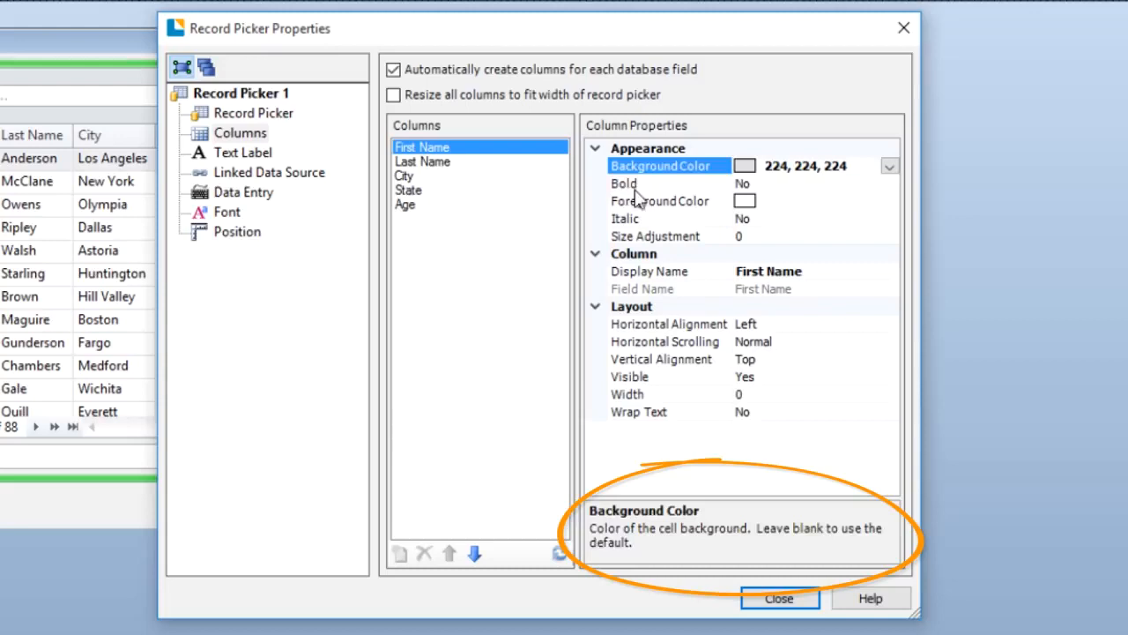
- Check the First Name column's Bold options without changing them, and set its Size Adjustment to 2
click(267, 186)
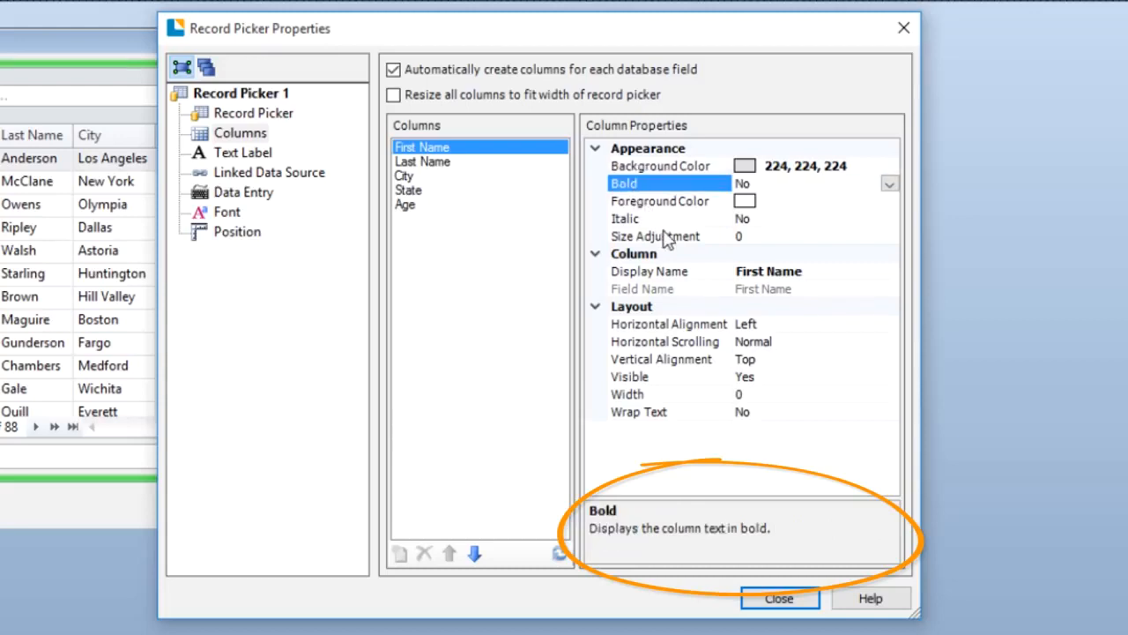
click(889, 183)
click(890, 184)
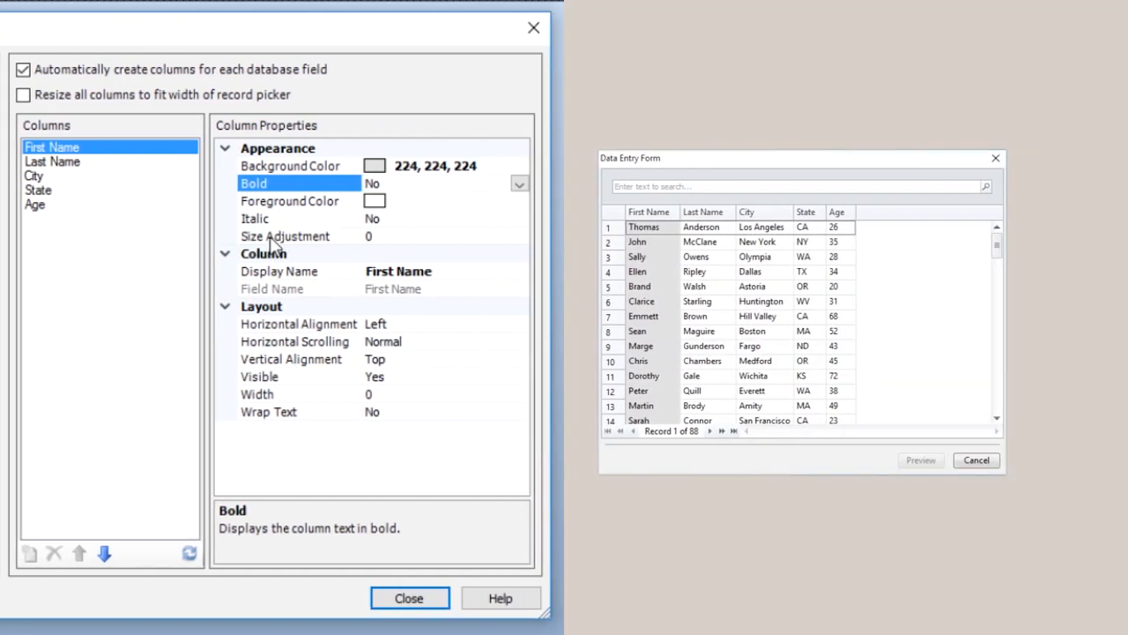
click(651, 236)
click(403, 238)
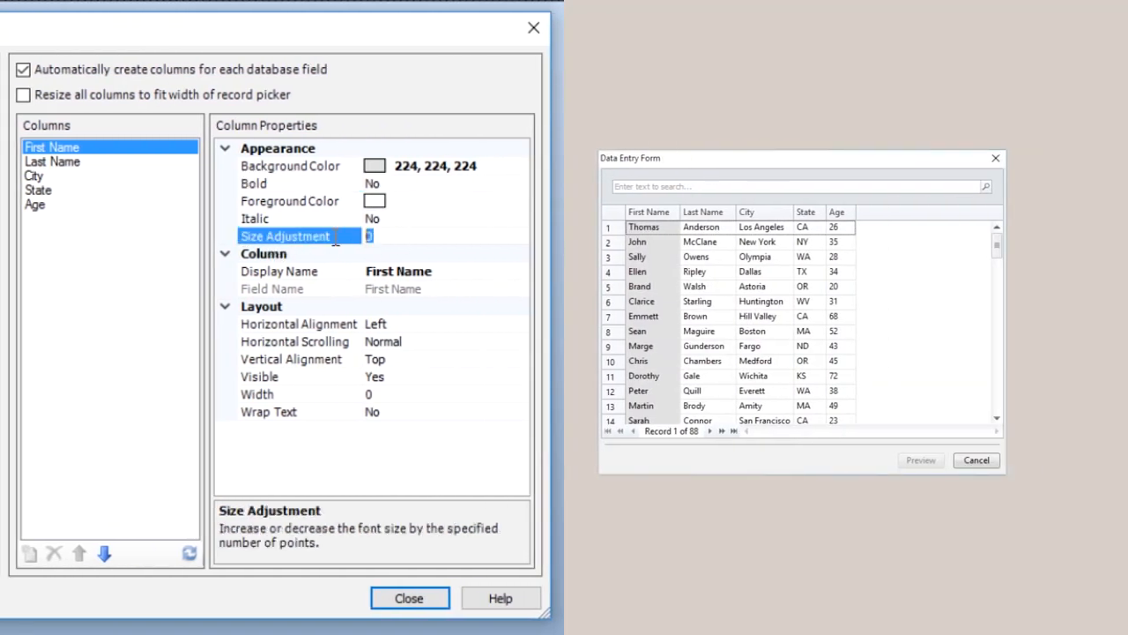
text(2)
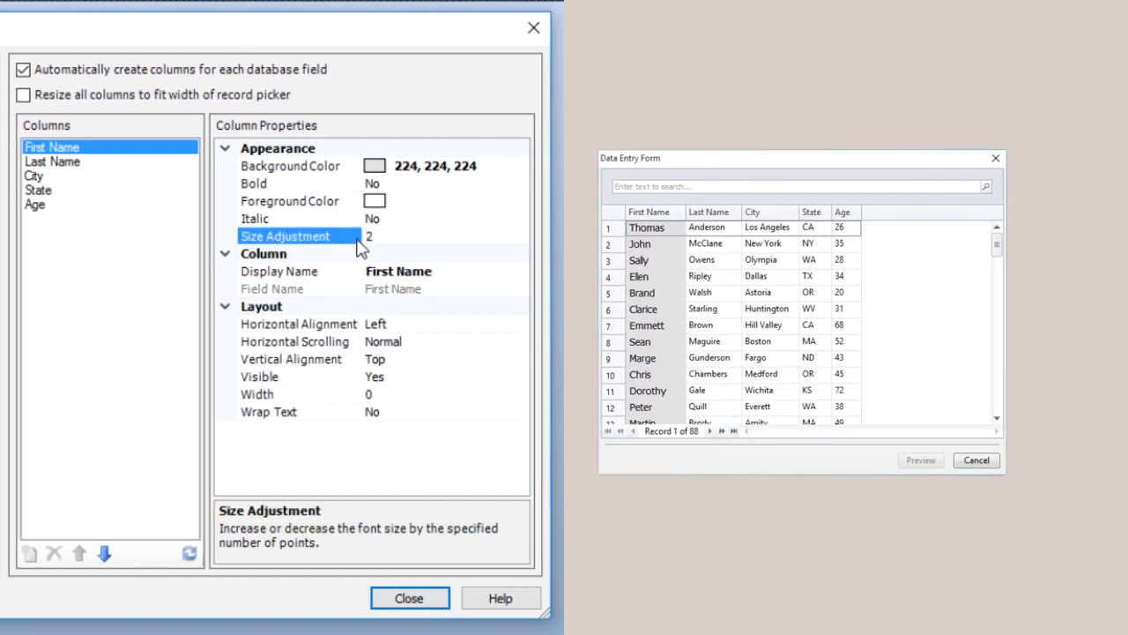
- Open the First Name column's Display Name for editing
click(325, 273)
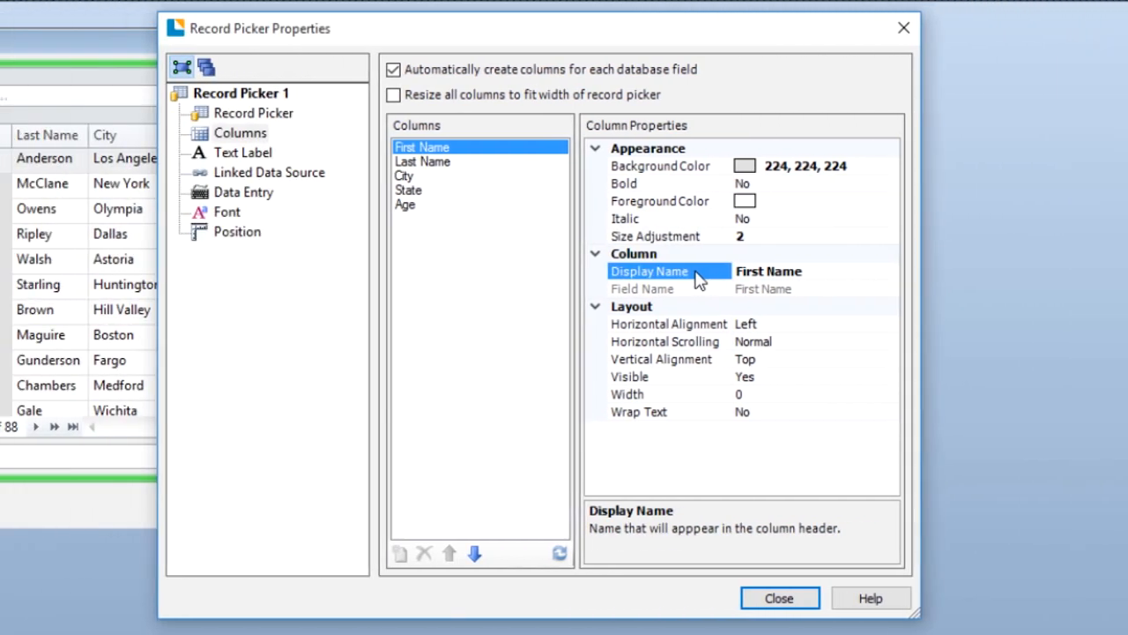
click(817, 272)
drag(816, 272, 724, 257)
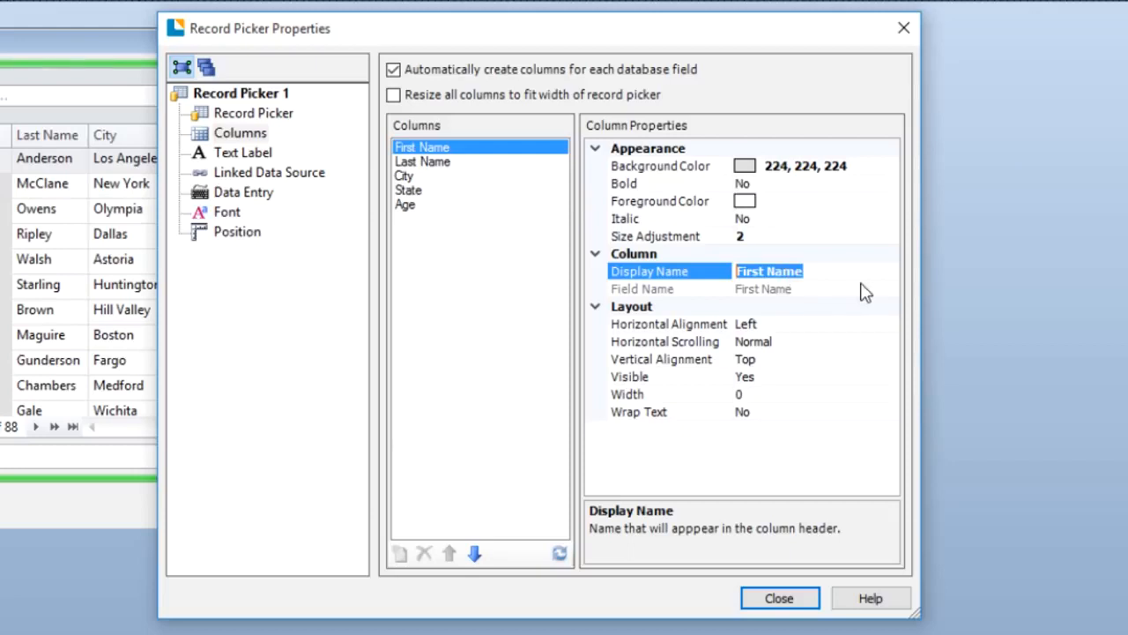
- Try hiding the First Name column by setting Visible to No, and set it back to Yes
click(629, 384)
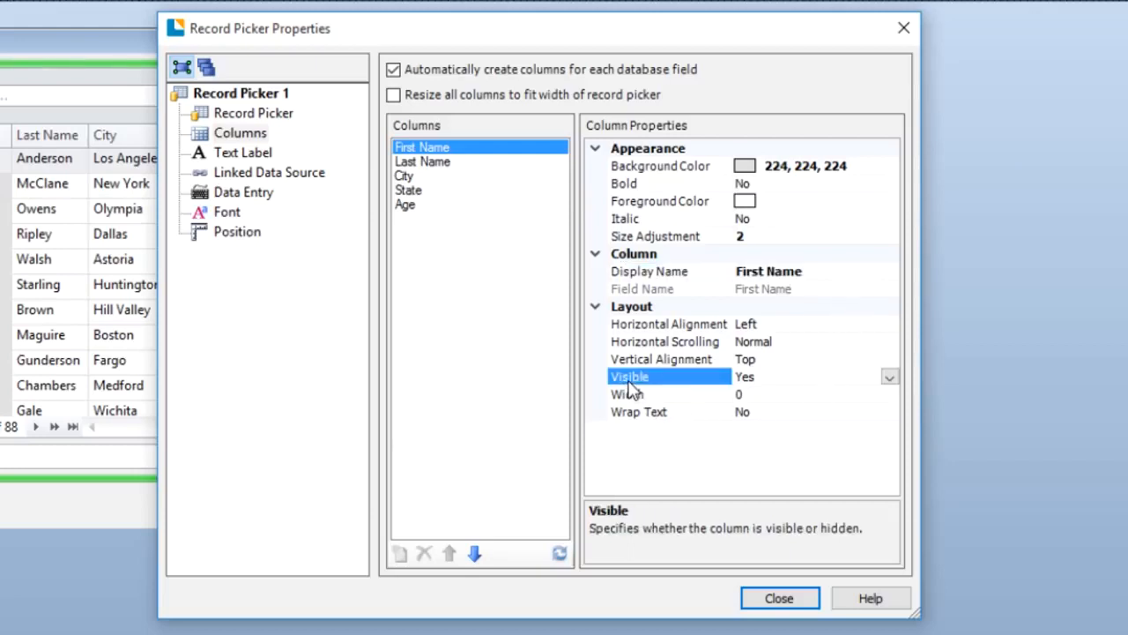
click(890, 377)
click(754, 412)
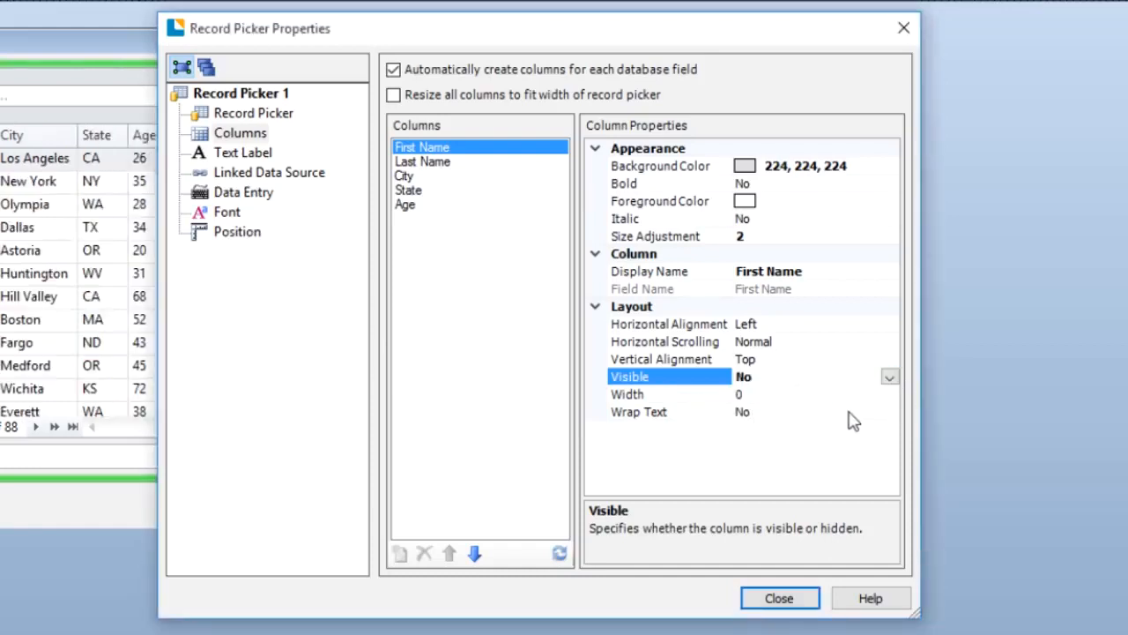
click(890, 377)
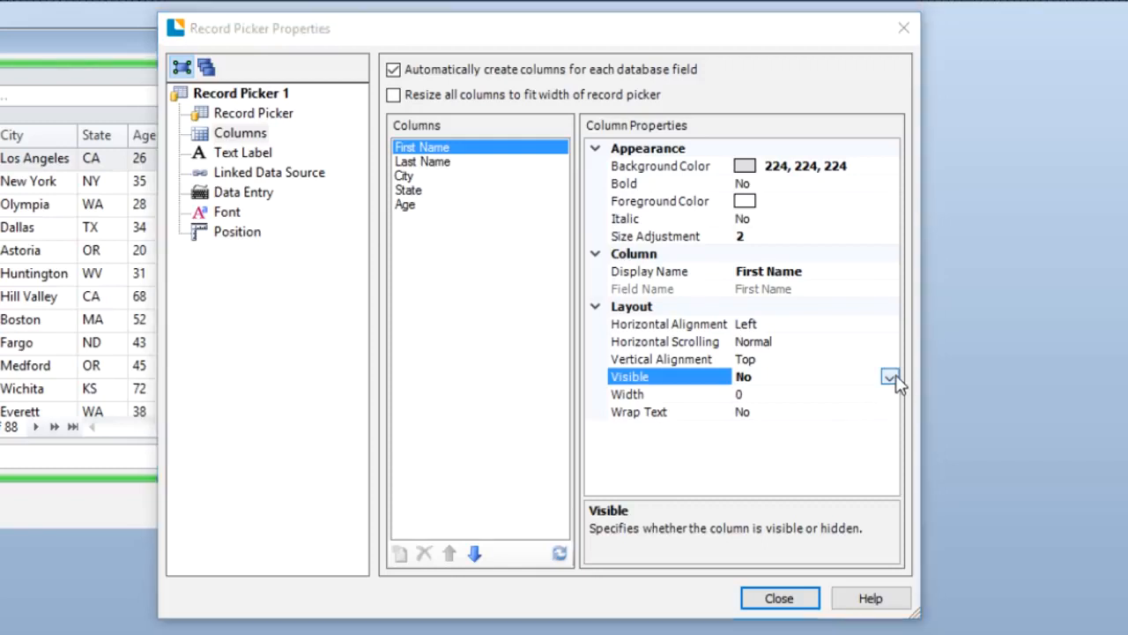
click(890, 396)
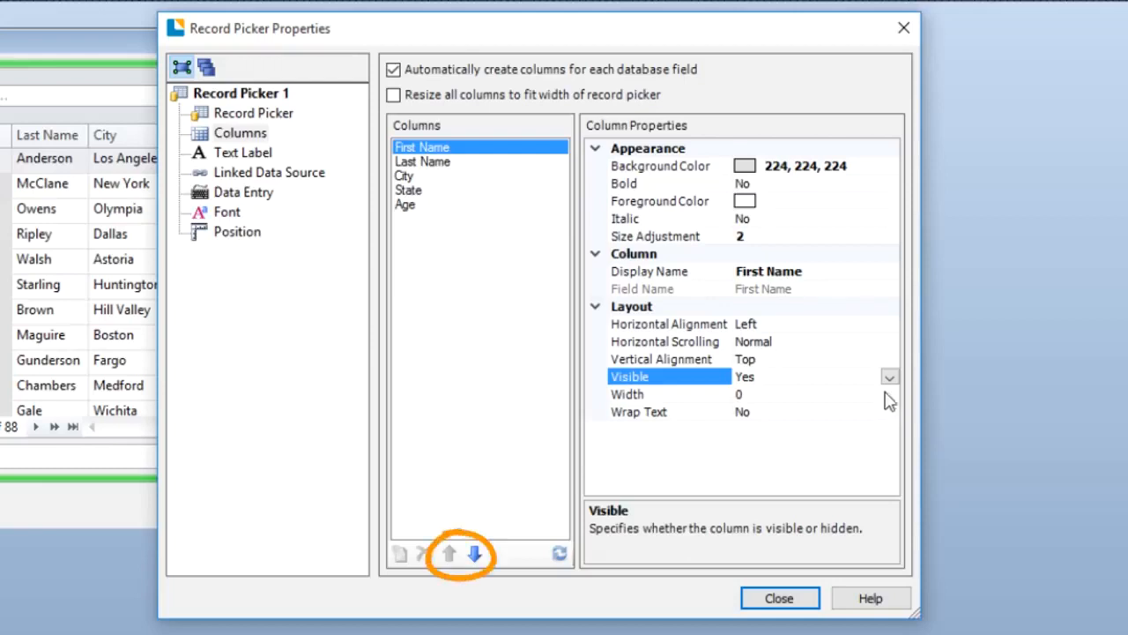
- Try moving the Age column up to second place, and move it back down between Last Name and City
click(411, 208)
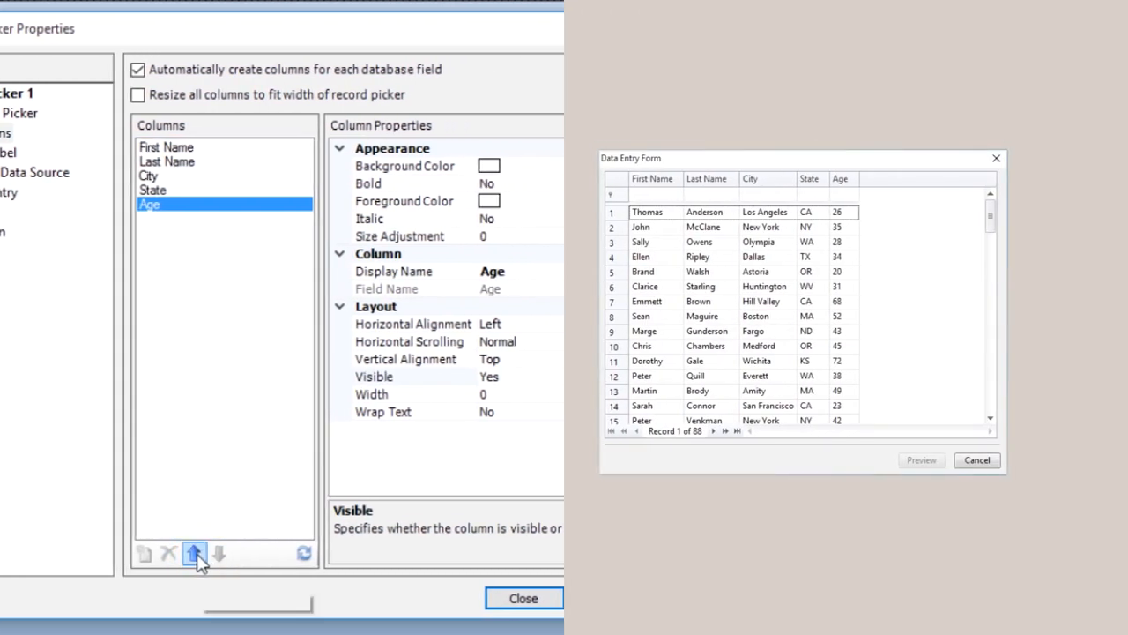
click(449, 554)
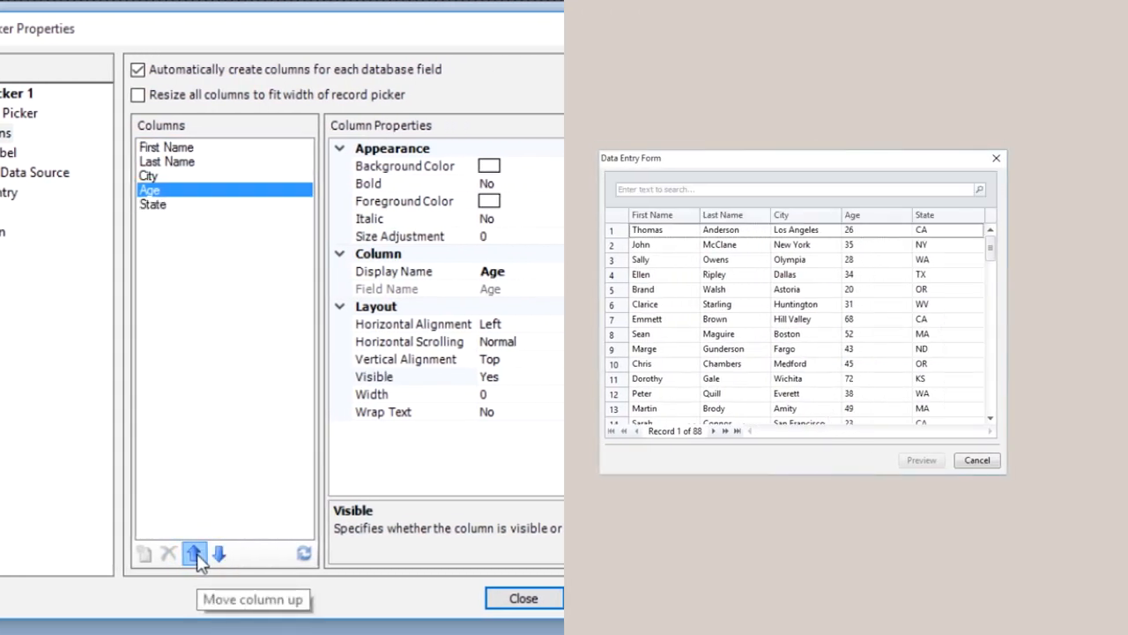
click(195, 555)
click(195, 555)
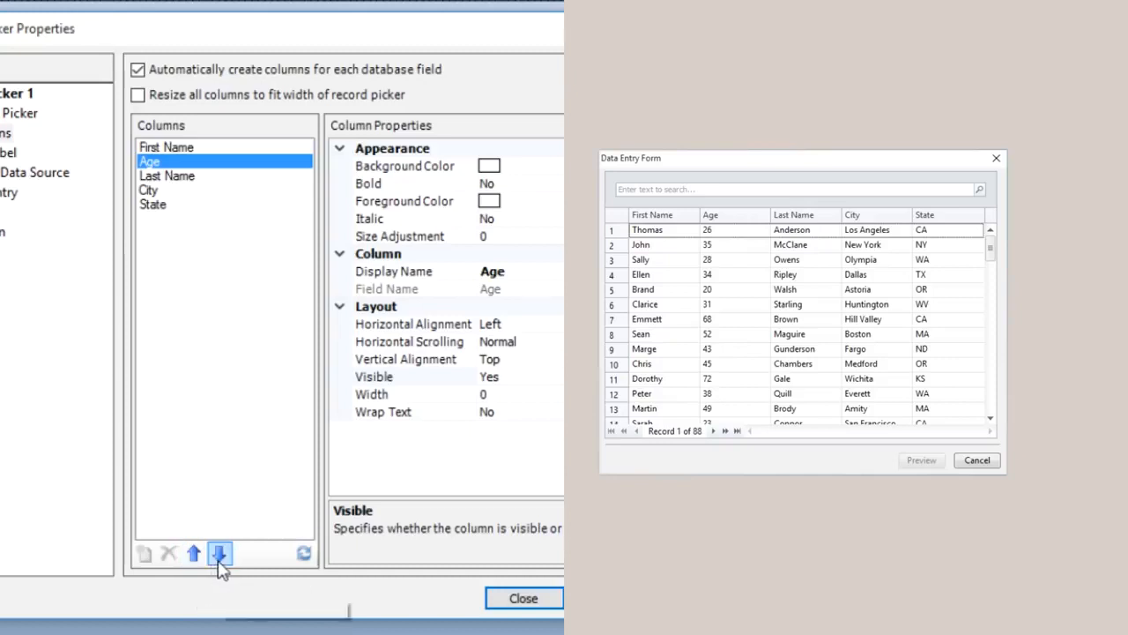
click(219, 561)
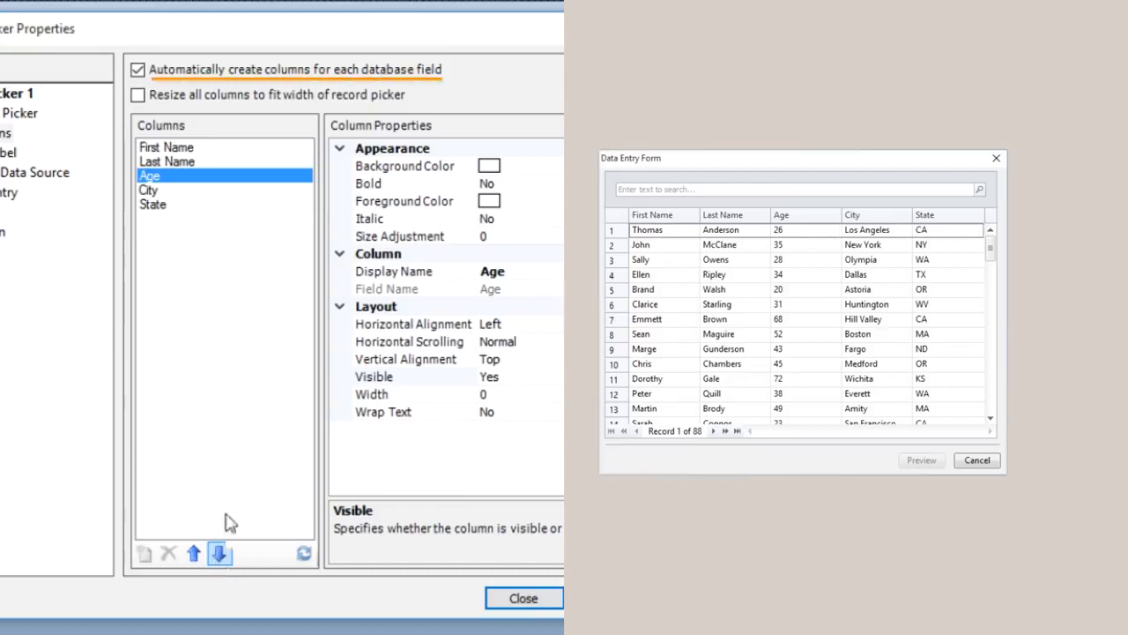
- Delete the Age column with automatic column creation turned off, and resize all columns to fit the record picker's width
click(140, 70)
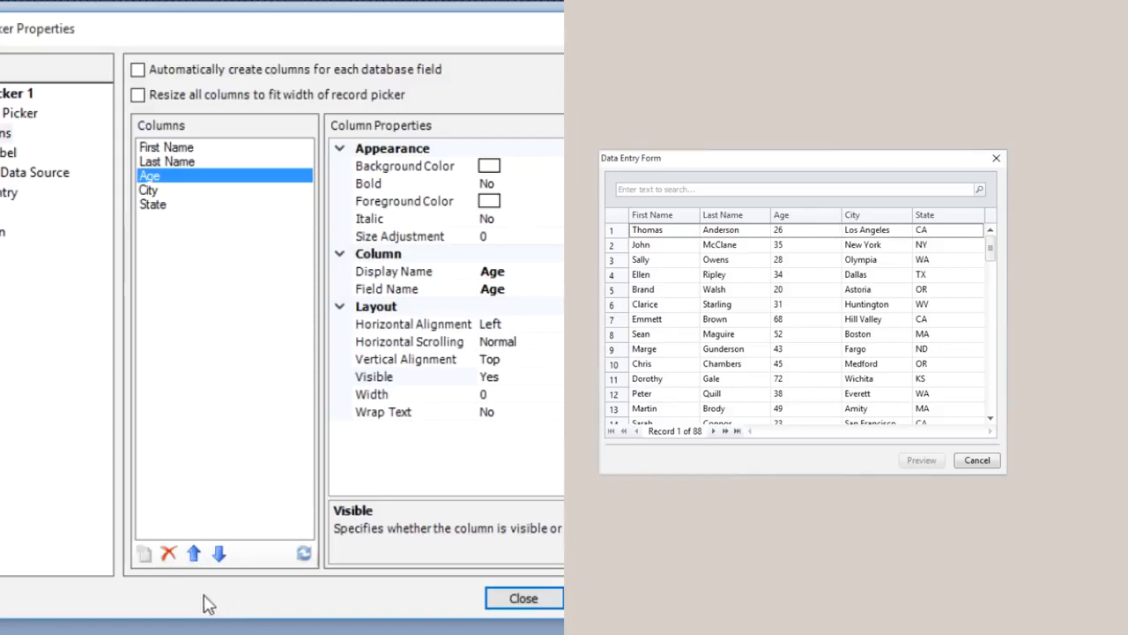
click(168, 555)
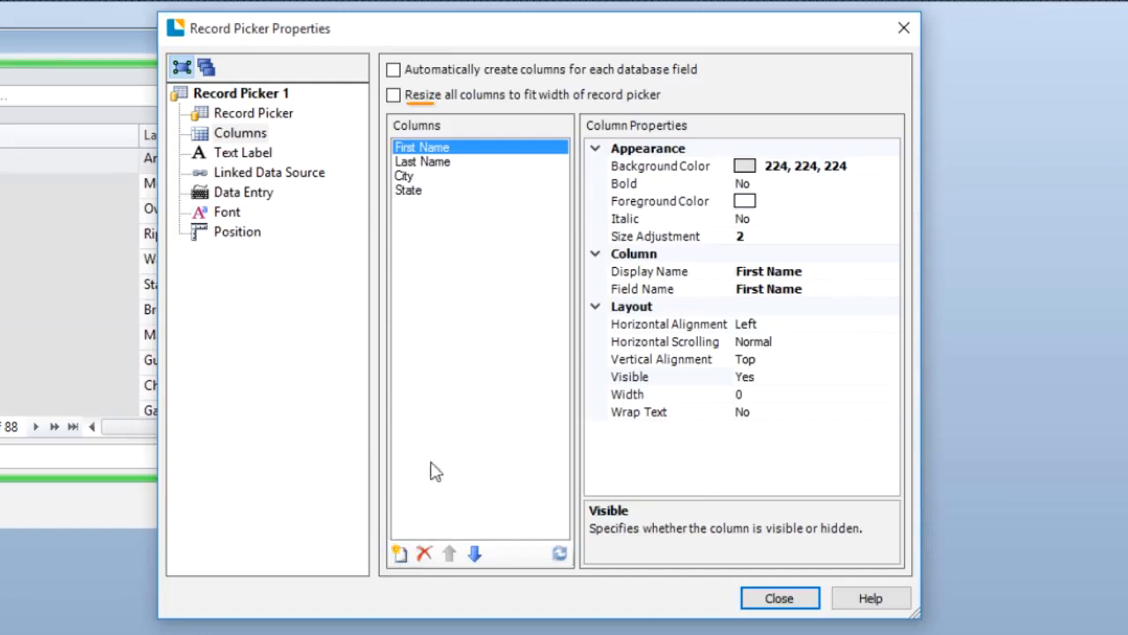
click(394, 95)
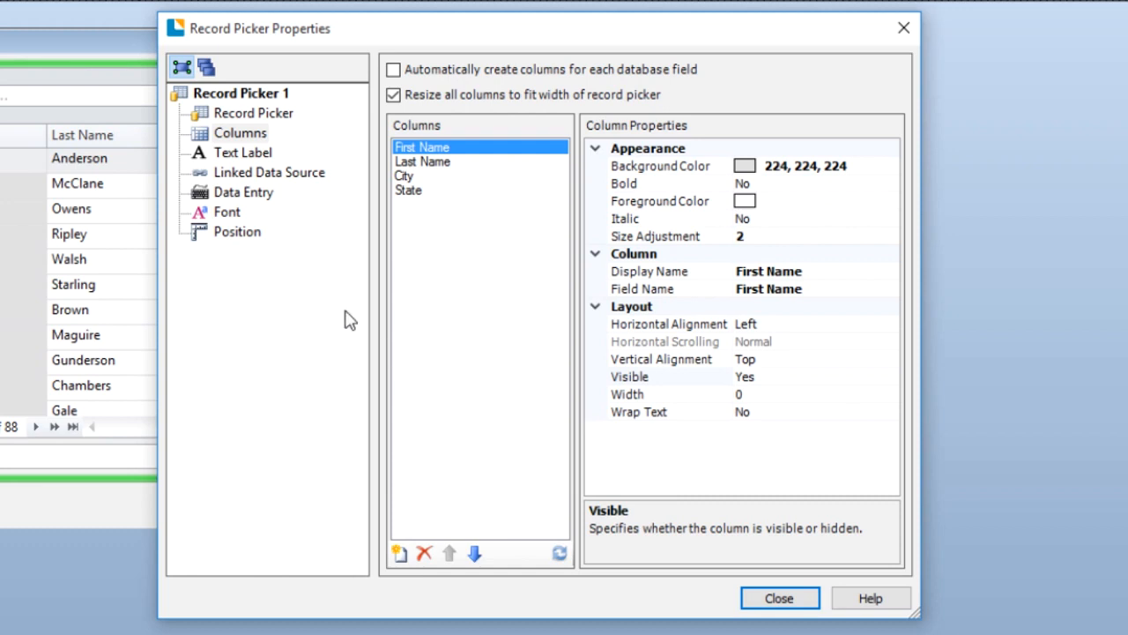
- Set the record picker's font to Segoe UI Black, Black Italic, 12 points
click(227, 211)
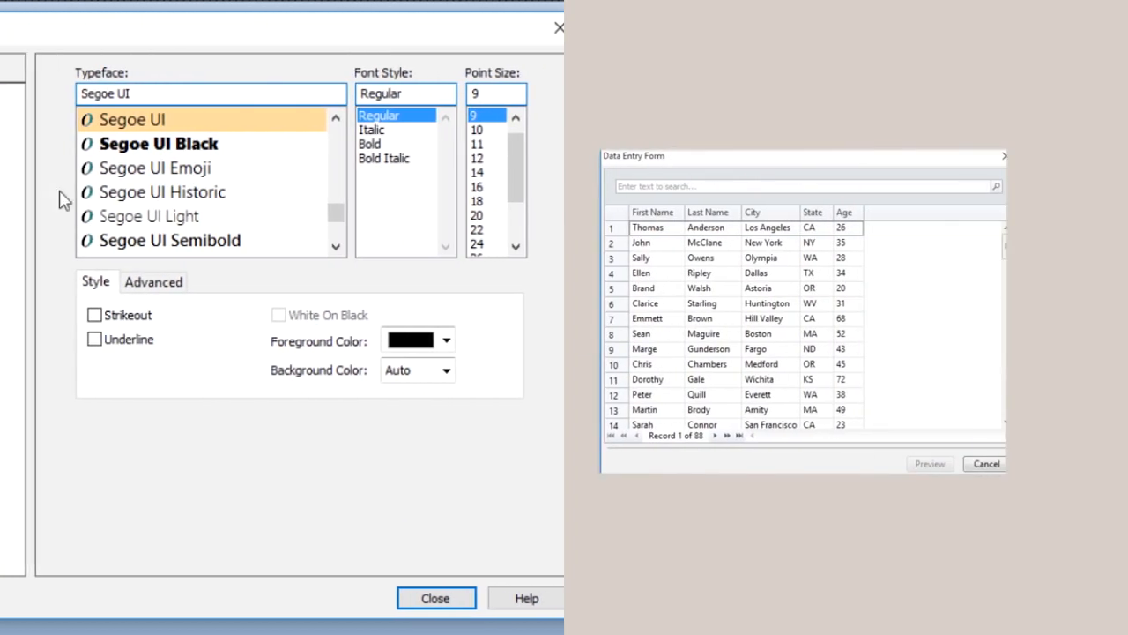
click(152, 145)
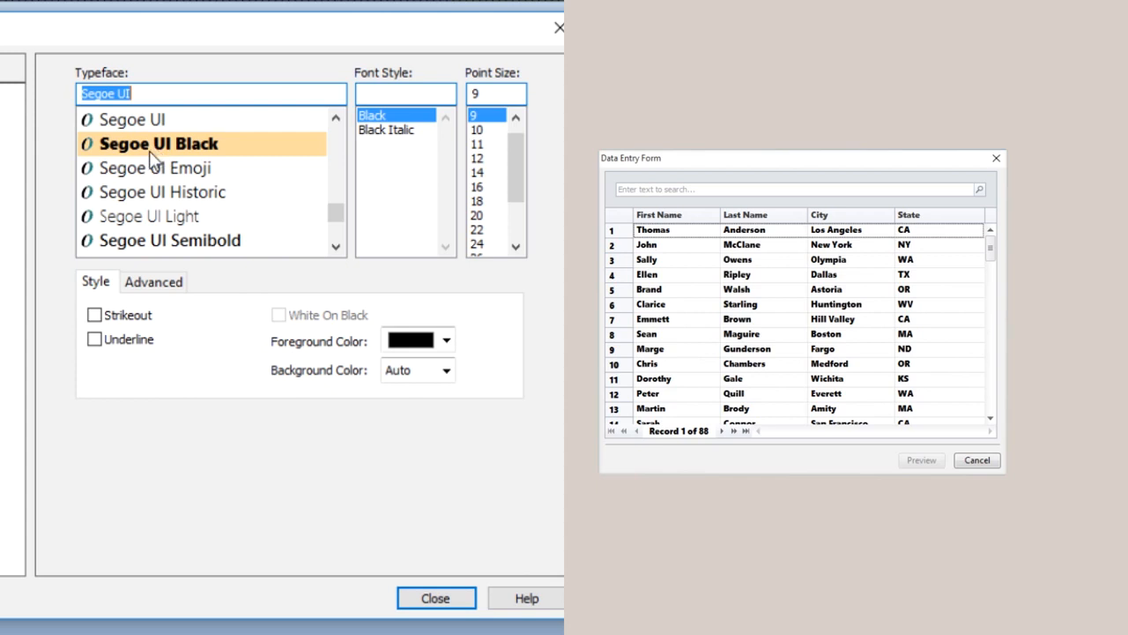
click(392, 130)
click(480, 159)
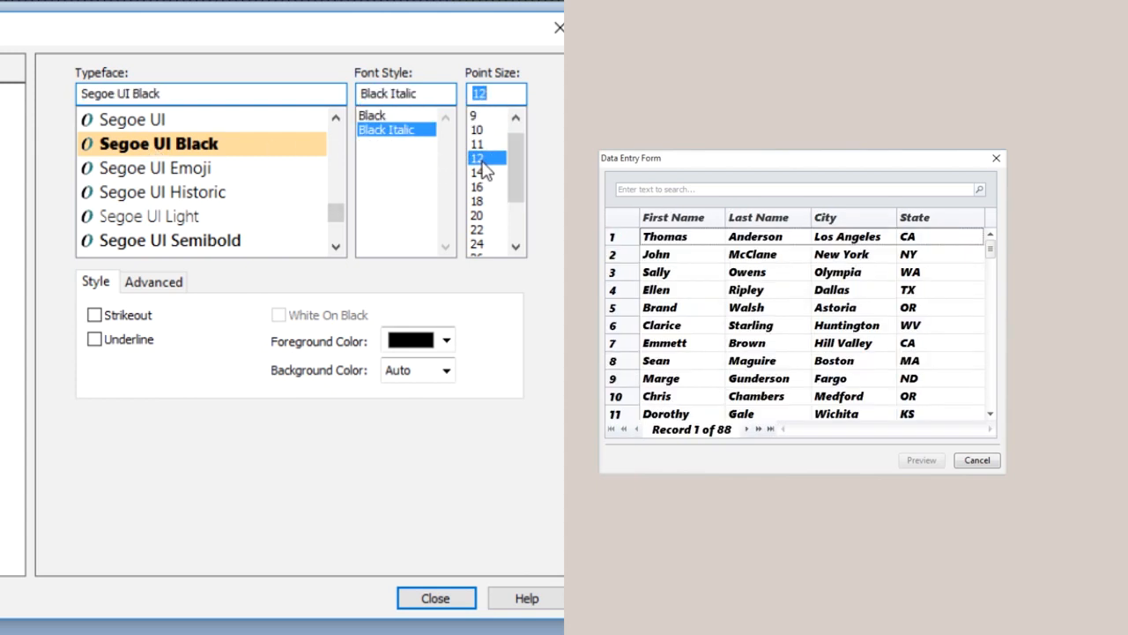